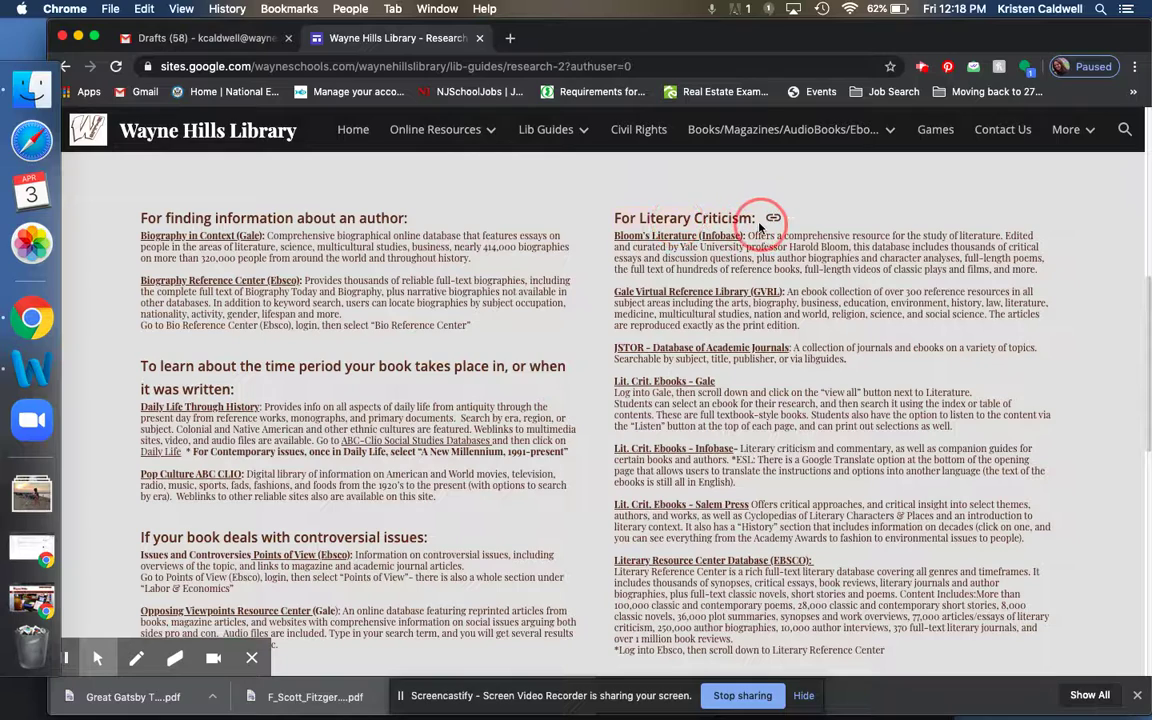
# Step: Open Bloom's Literature (Infobase) from the literary criticism resources, log in with the school username and password, and save the login
pyautogui.scroll(2, 620, 215)
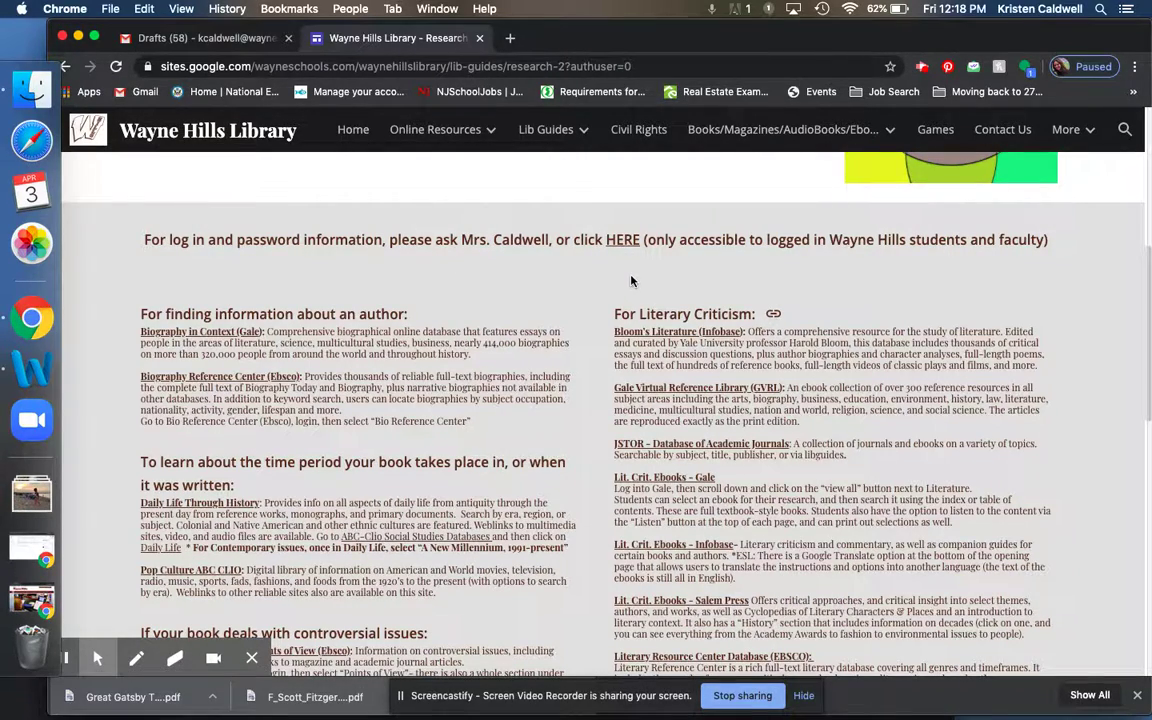
pyautogui.click(648, 336)
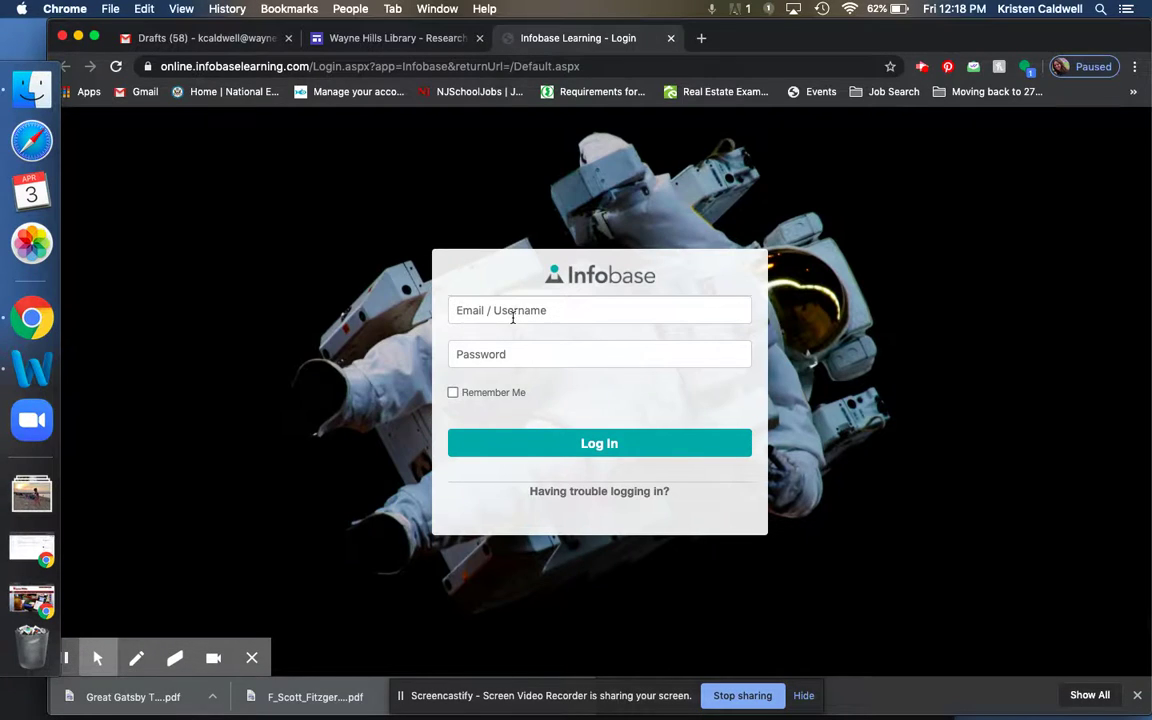
pyautogui.click(515, 311)
pyautogui.press('Tab')
pyautogui.write('•')
pyautogui.click(453, 393)
pyautogui.click(502, 447)
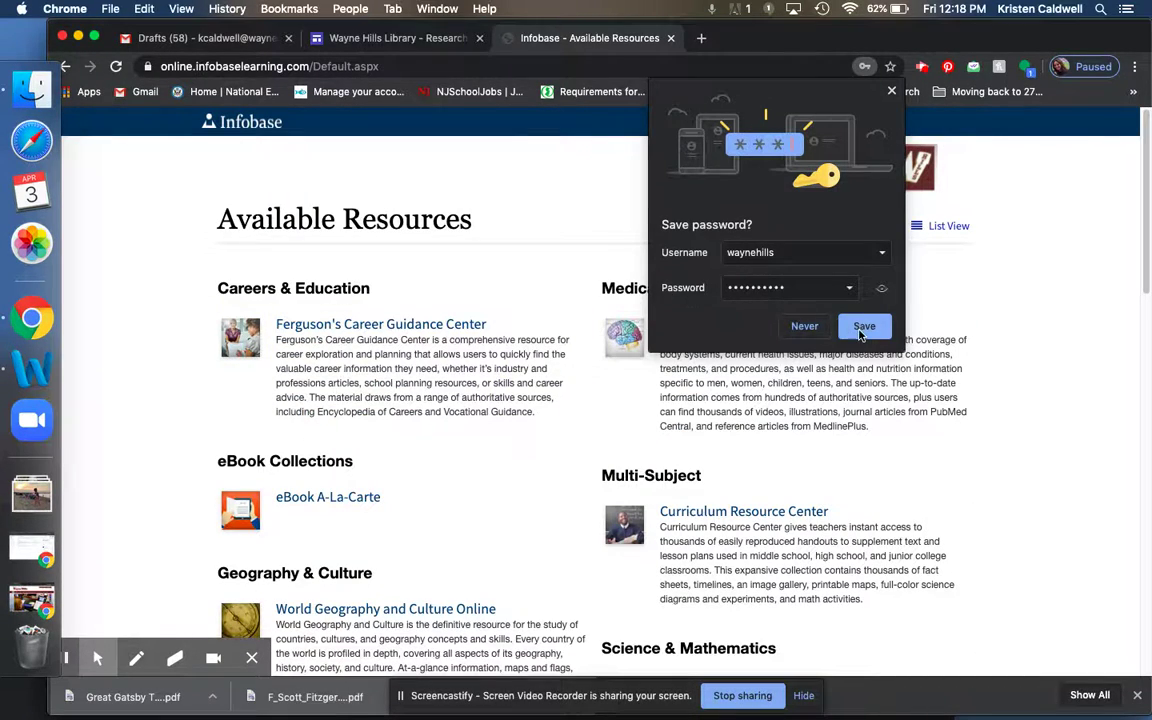
pyautogui.click(862, 327)
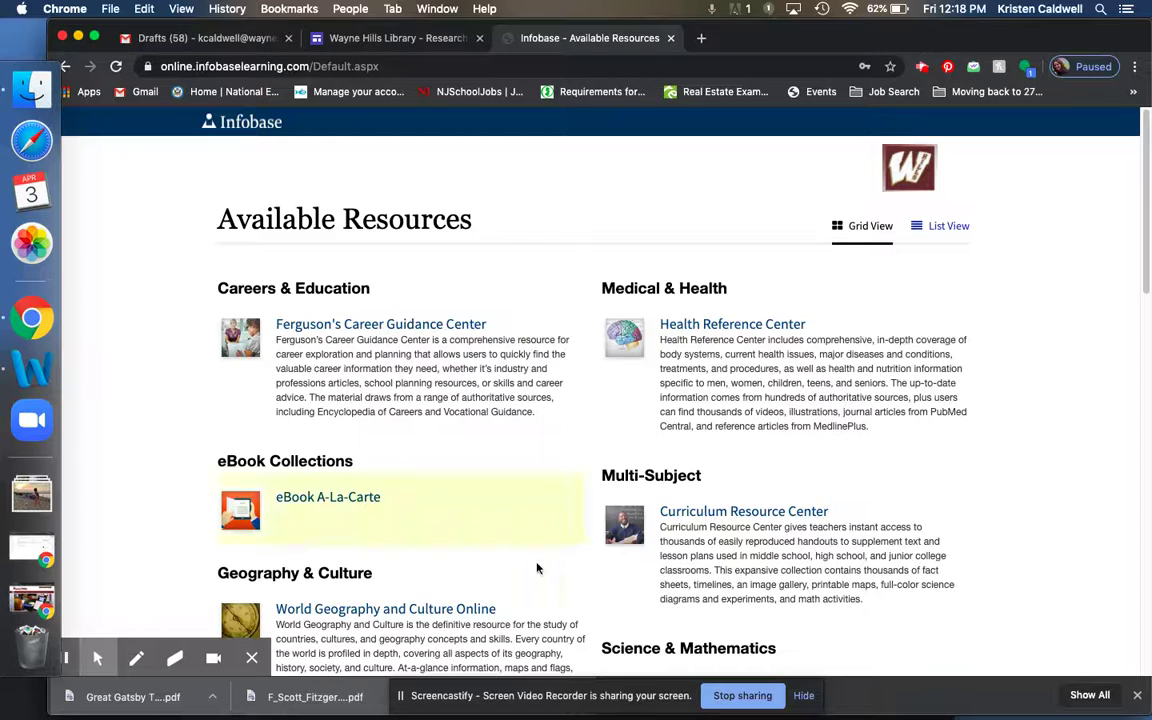
# Step: Open Bloom's Literature from the Literature & Language Arts section of the available Infobase resources
pyautogui.scroll(-1, 522, 426)
pyautogui.scroll(-1, 510, 440)
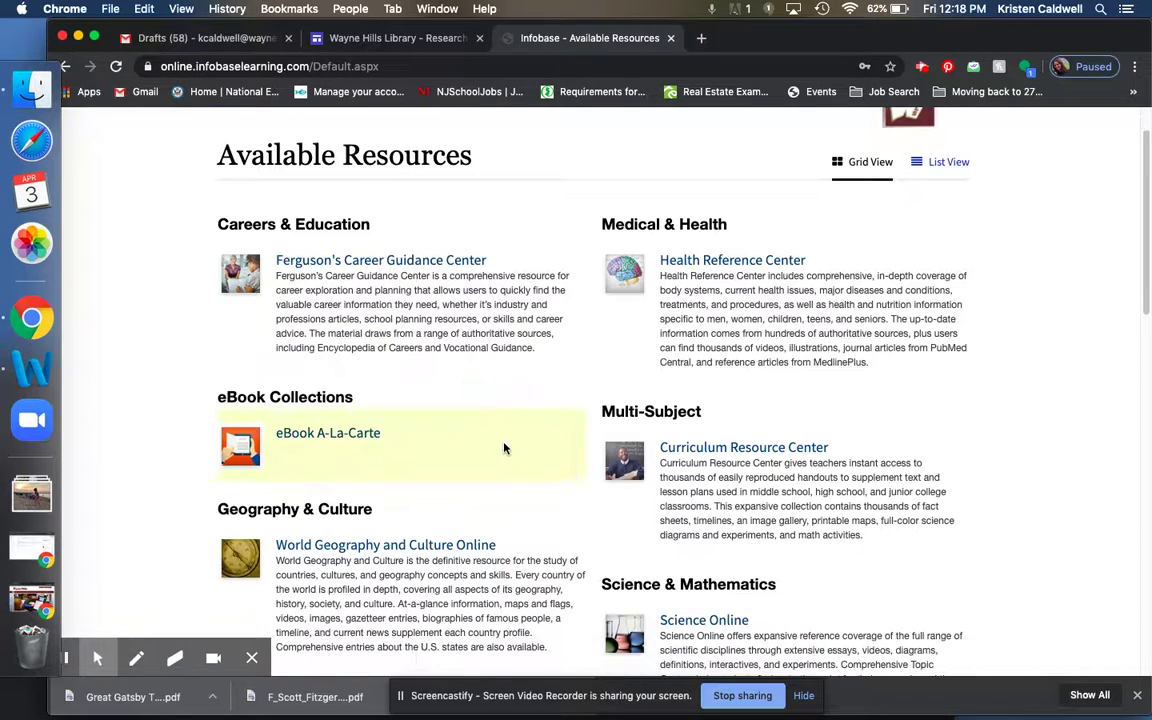
pyautogui.scroll(-4, 620, 450)
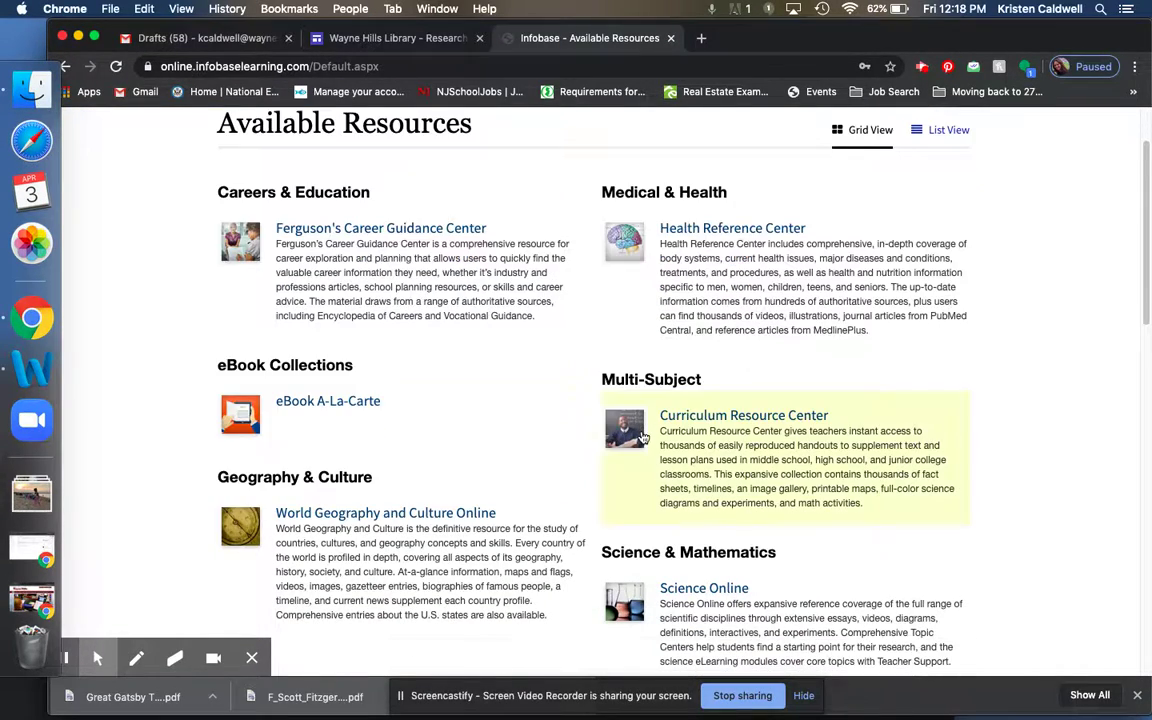
pyautogui.scroll(-9, 527, 470)
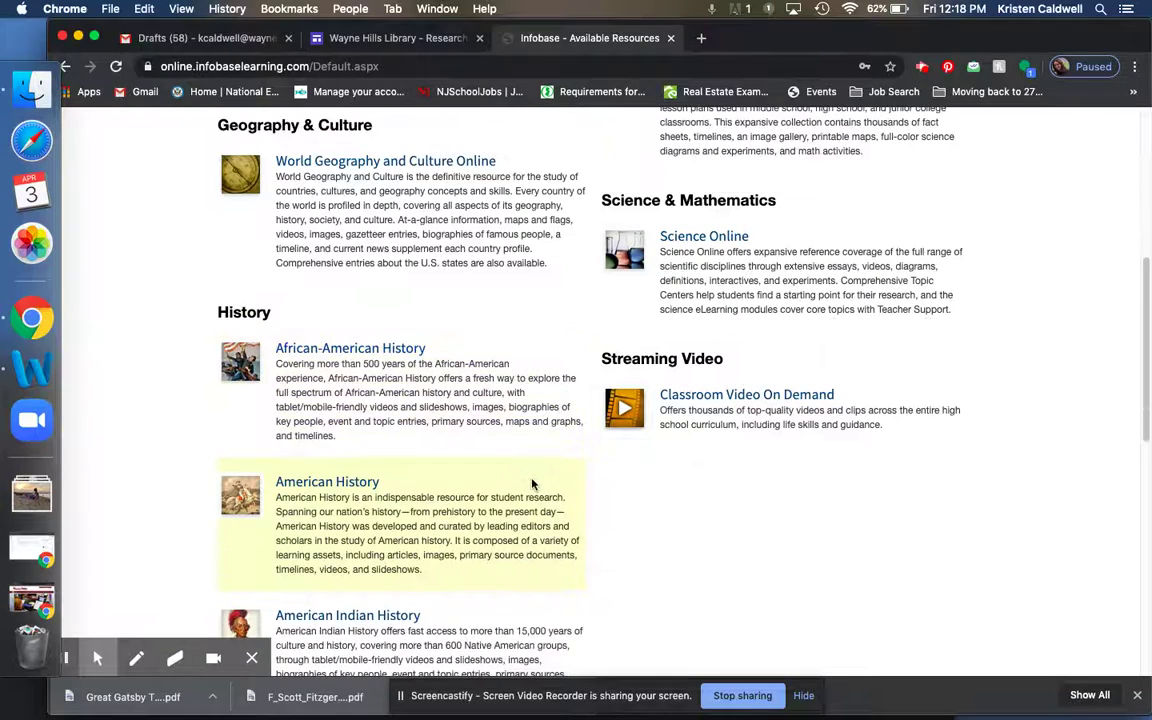
pyautogui.scroll(-20, 527, 508)
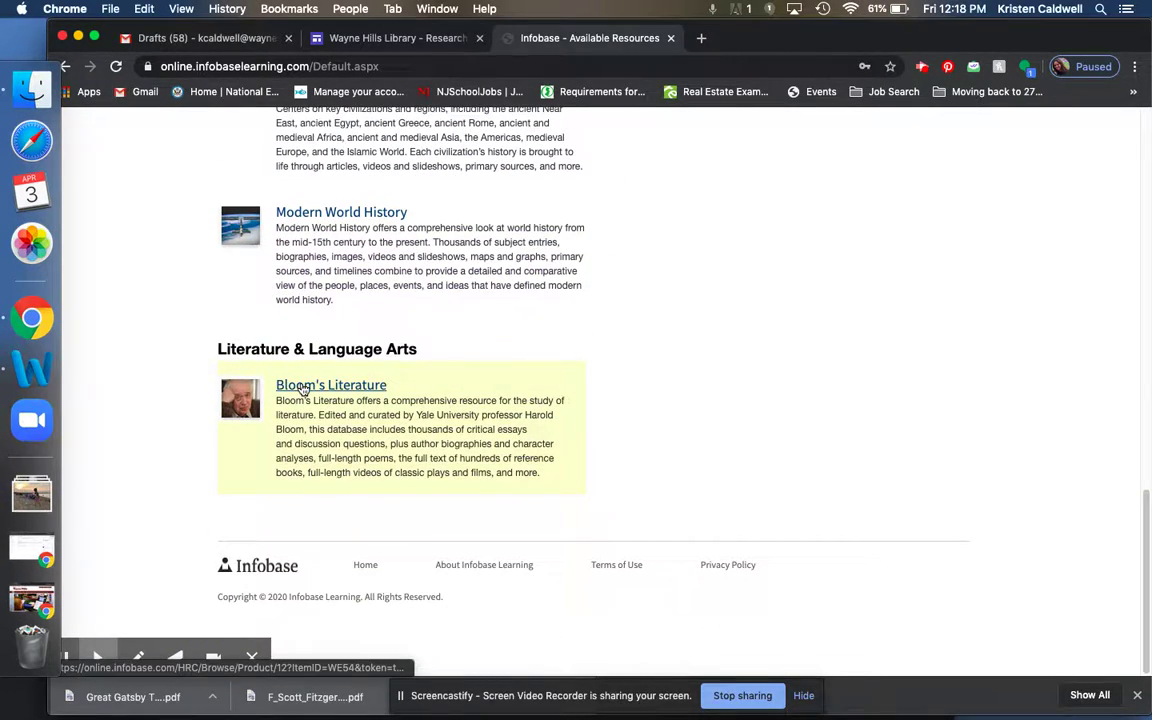
pyautogui.click(303, 387)
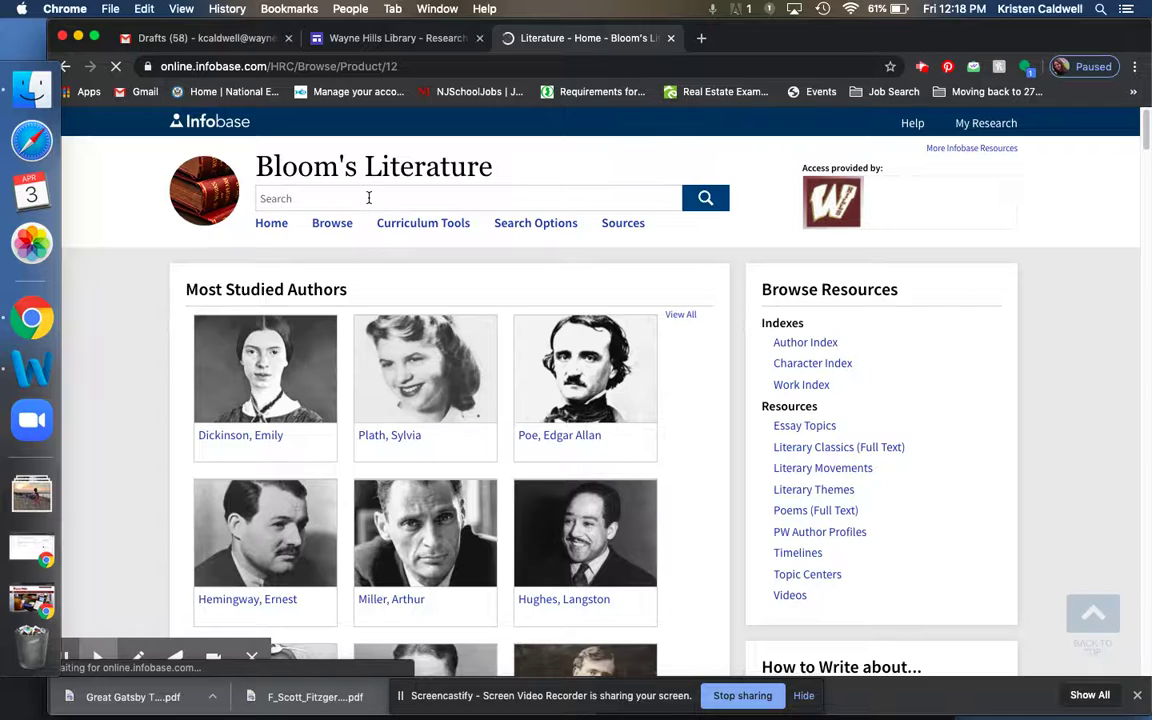
# Step: Search Bloom's Literature for Gatsby and open the suggested work page for The Great Gatsby
pyautogui.click(369, 198)
pyautogui.write('gatsy')
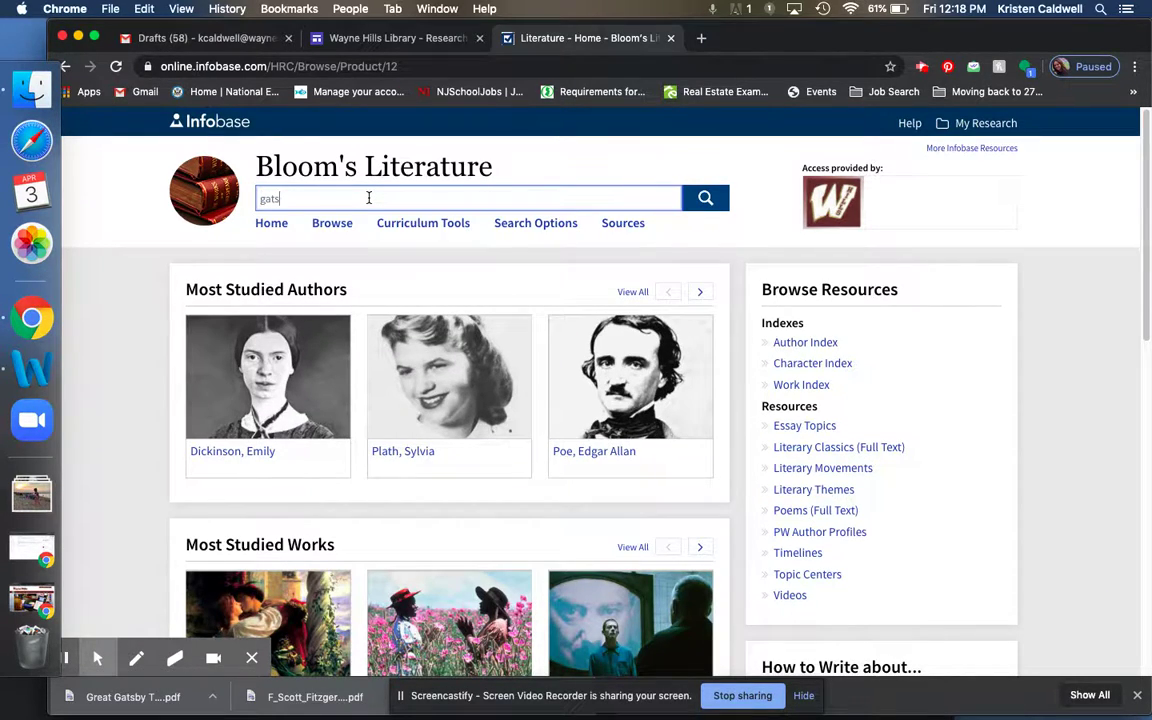
pyautogui.click(377, 235)
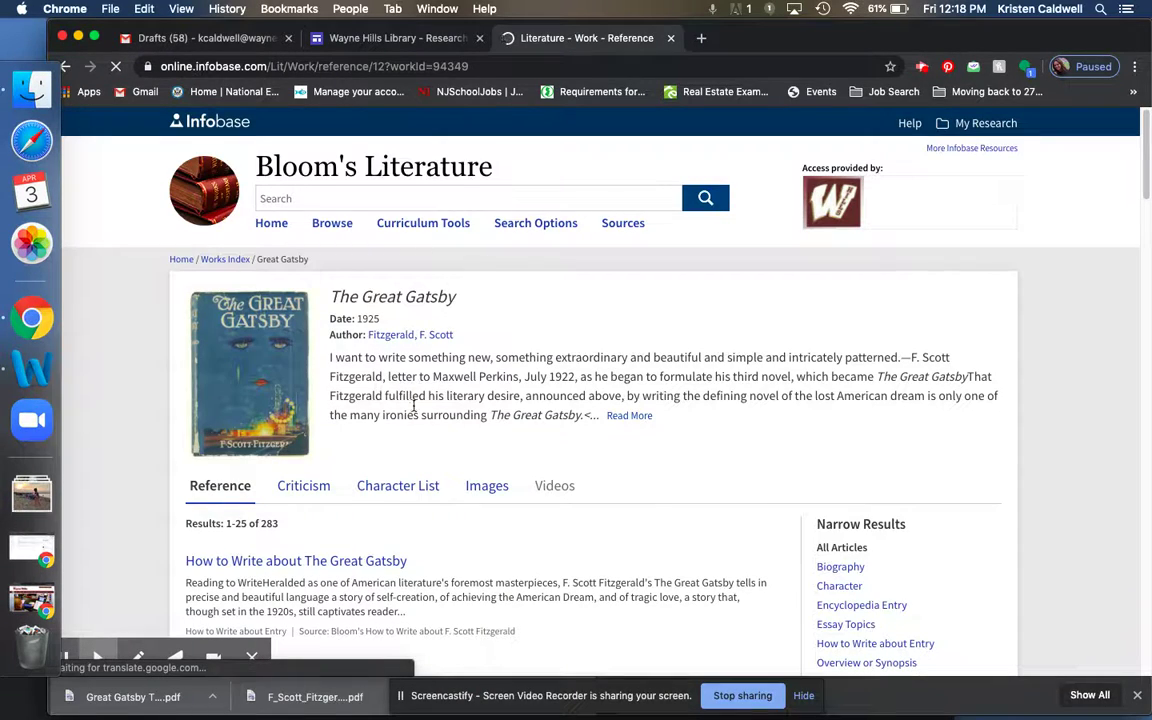
# Step: Look over the reference results and narrowing categories, and open the article "How to Write about The Great Gatsby"
pyautogui.scroll(-1, 378, 400)
pyautogui.scroll(-5, 404, 432)
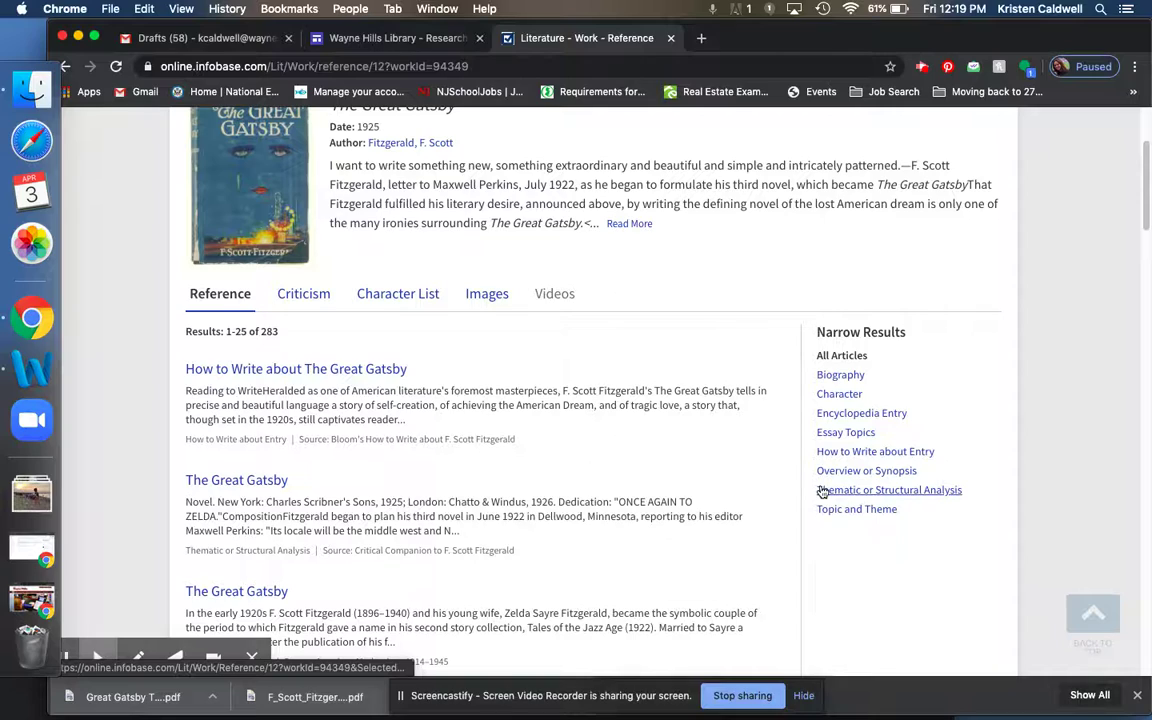
pyautogui.scroll(-2, 520, 468)
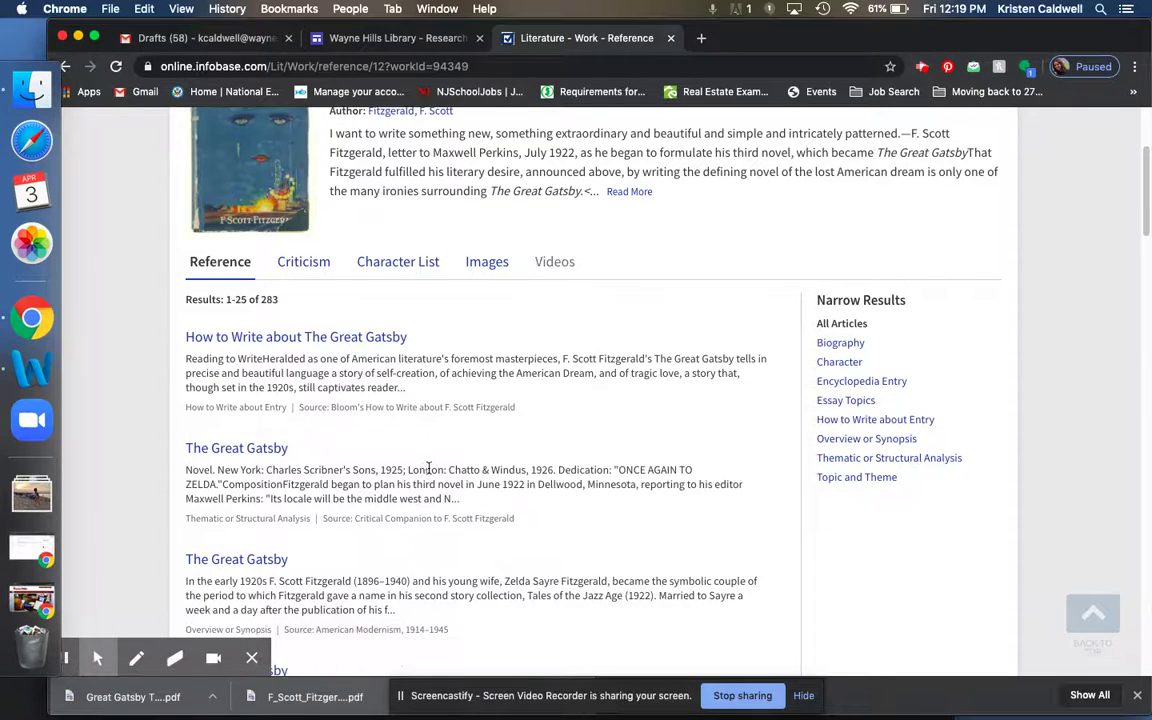
pyautogui.scroll(-2, 366, 423)
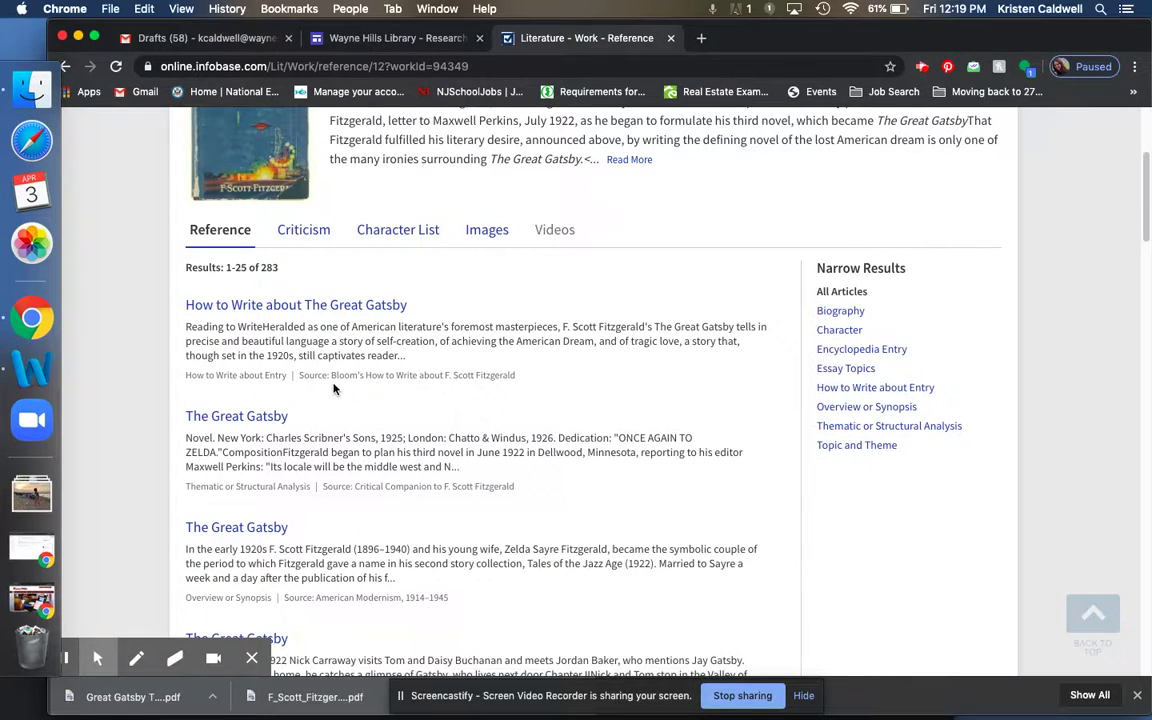
pyautogui.click(336, 313)
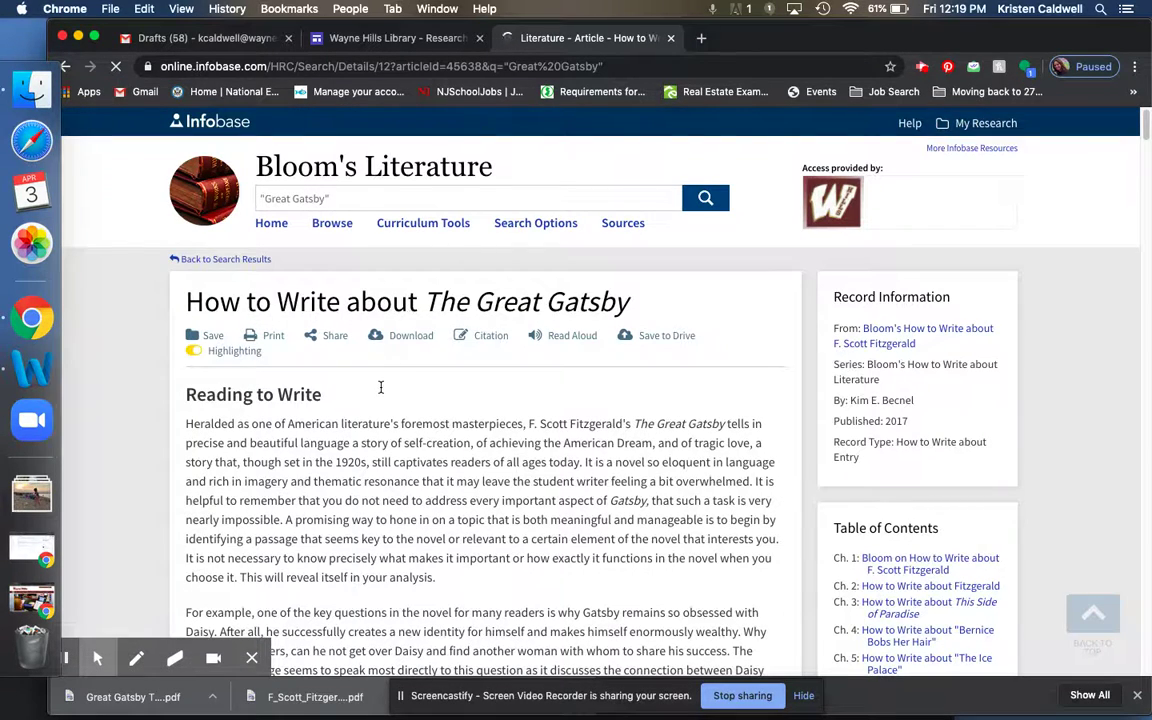
# Step: Download the "How to Write about The Great Gatsby" article as a PDF, open the file and highlight part of its first paragraph
pyautogui.scroll(-2, 385, 385)
pyautogui.scroll(-2, 402, 398)
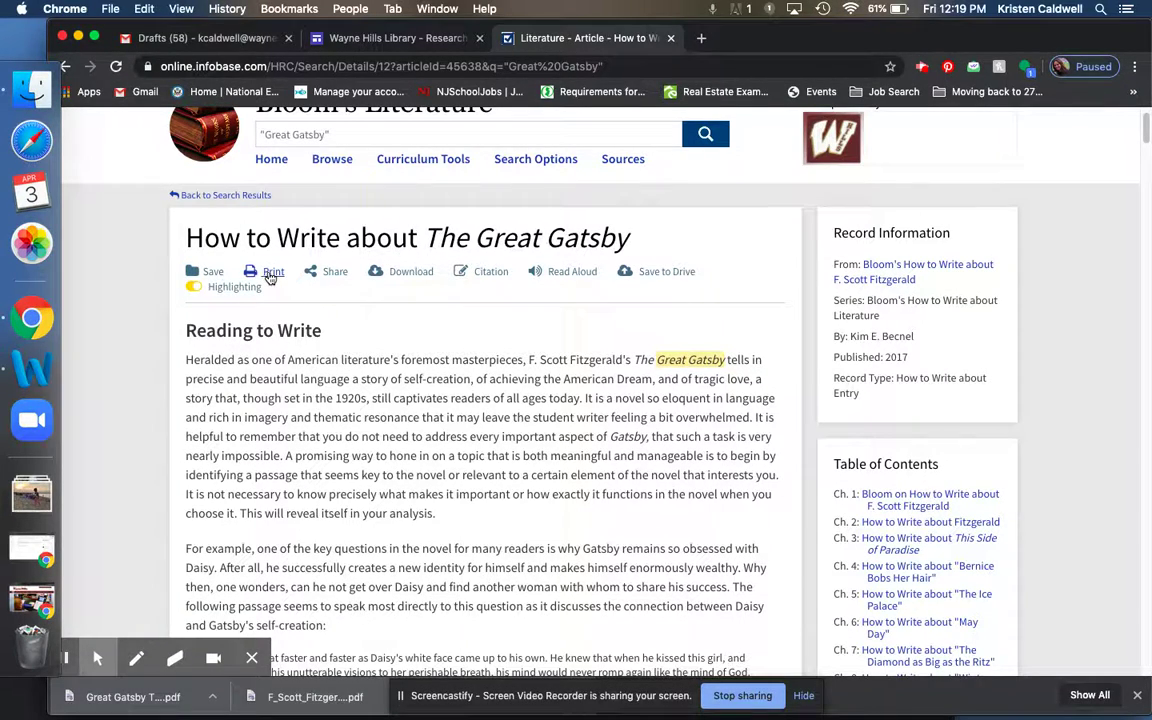
pyautogui.click(405, 273)
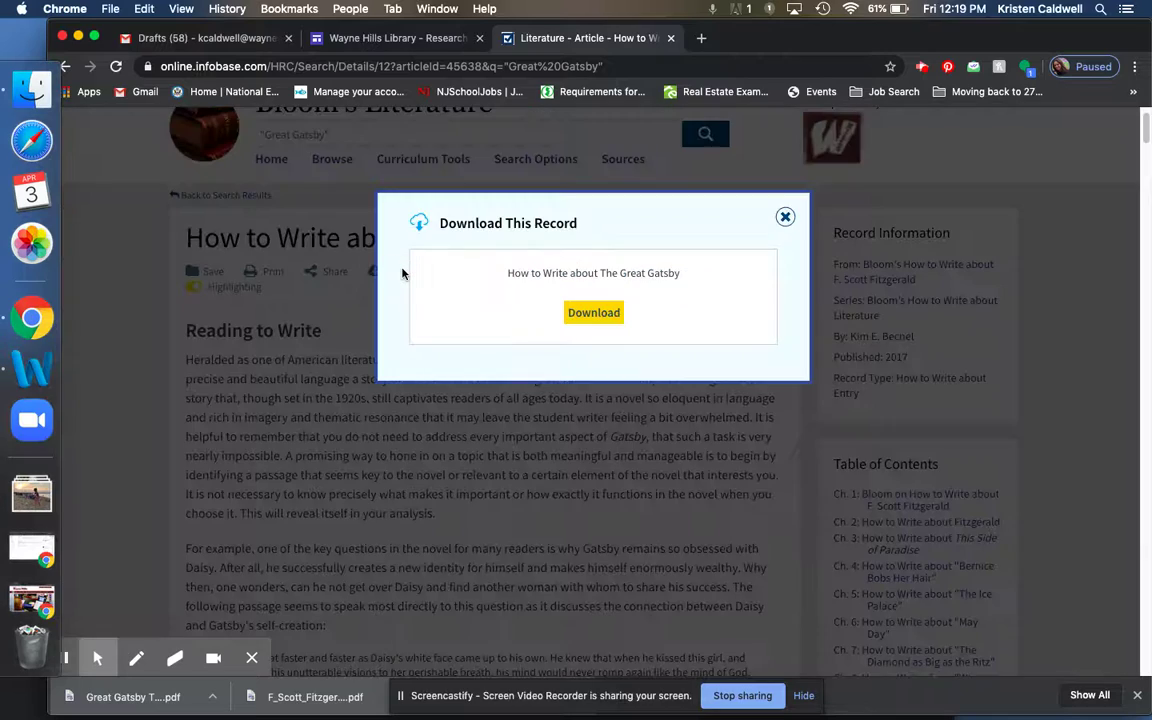
pyautogui.click(603, 314)
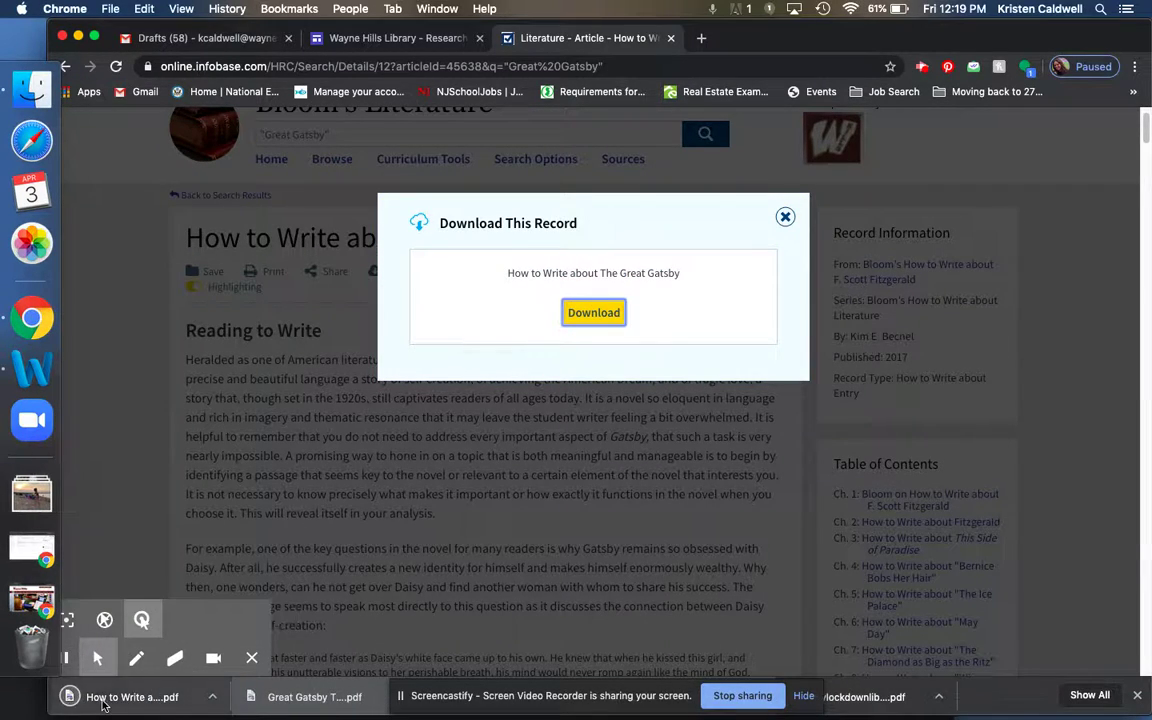
pyautogui.click(785, 216)
pyautogui.click(176, 694)
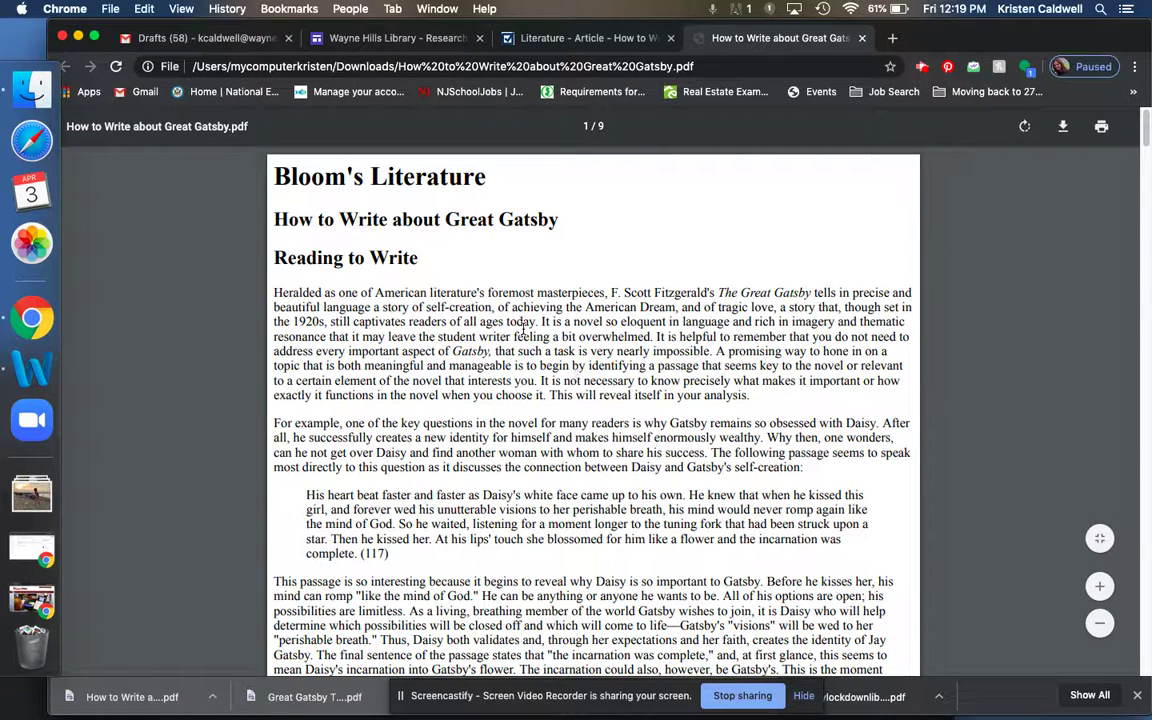
pyautogui.moveTo(499, 306); pyautogui.dragTo(546, 396)
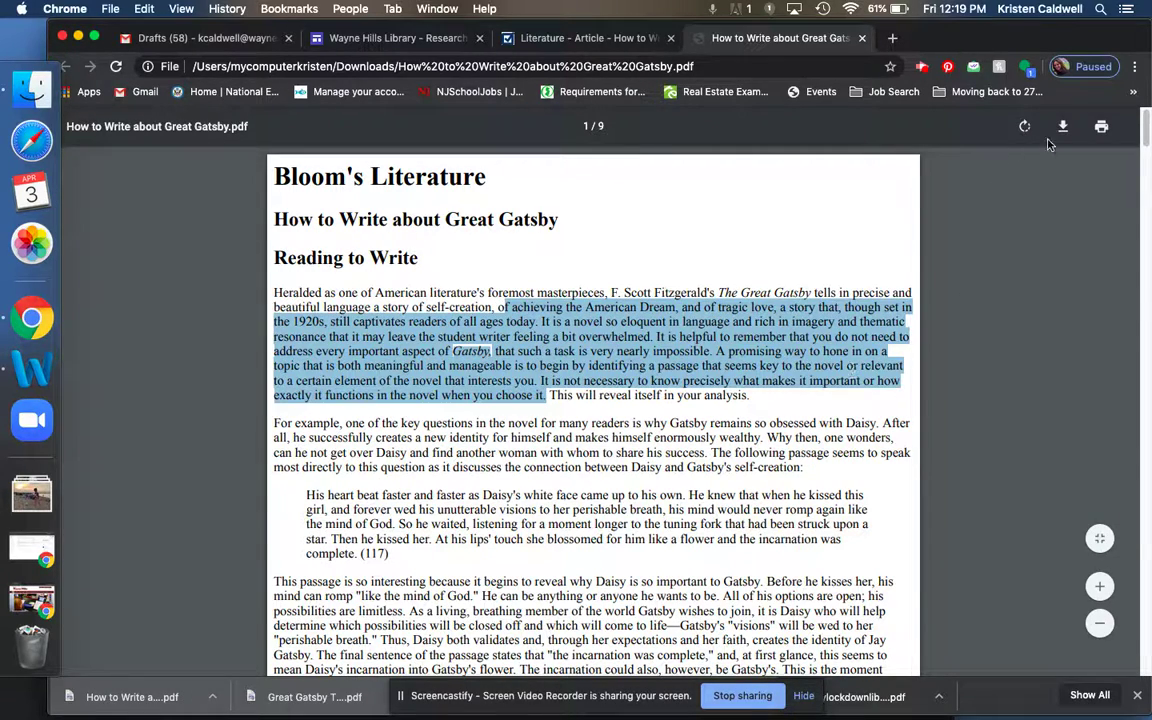
# Step: Return to the online article, view its citation information in MLA format, and highlight the full citation before closing it
pyautogui.click(556, 39)
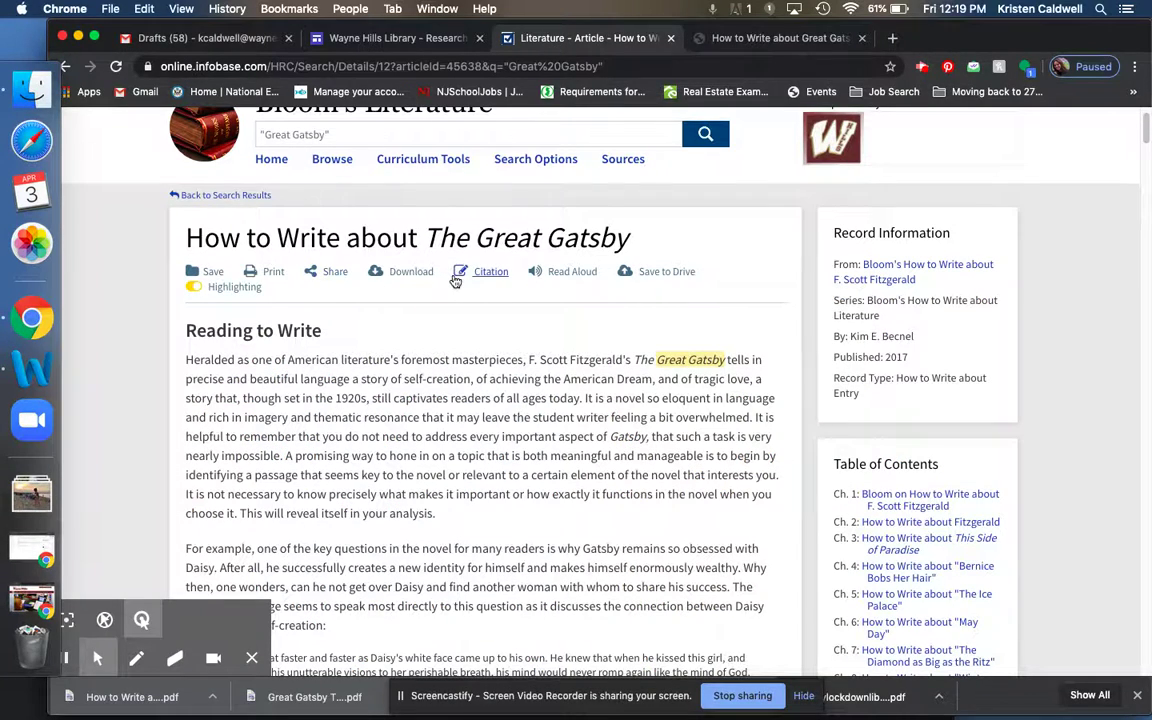
pyautogui.click(474, 278)
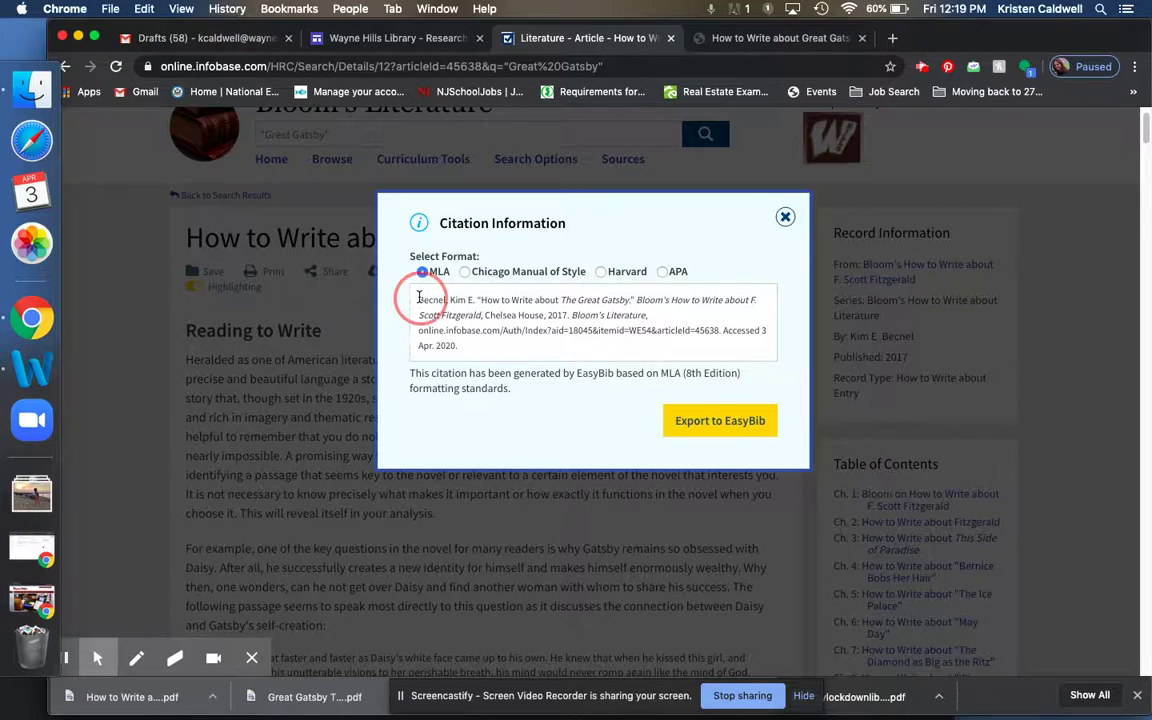
pyautogui.moveTo(418, 298); pyautogui.dragTo(487, 356)
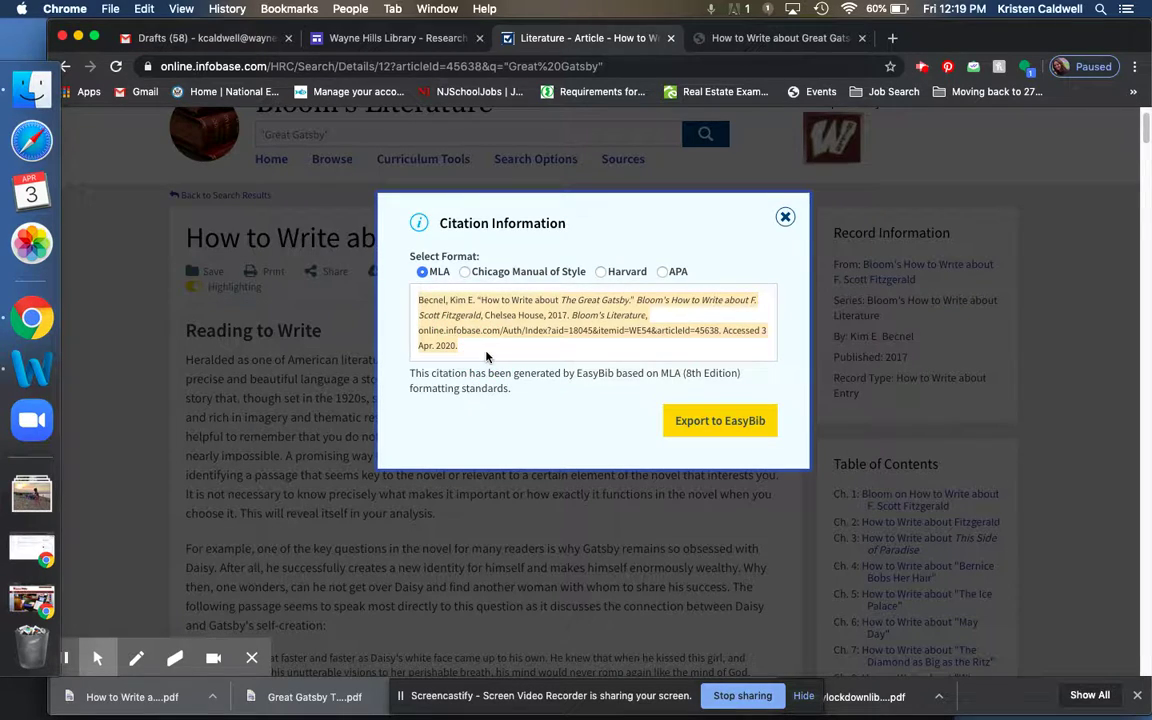
pyautogui.click(785, 217)
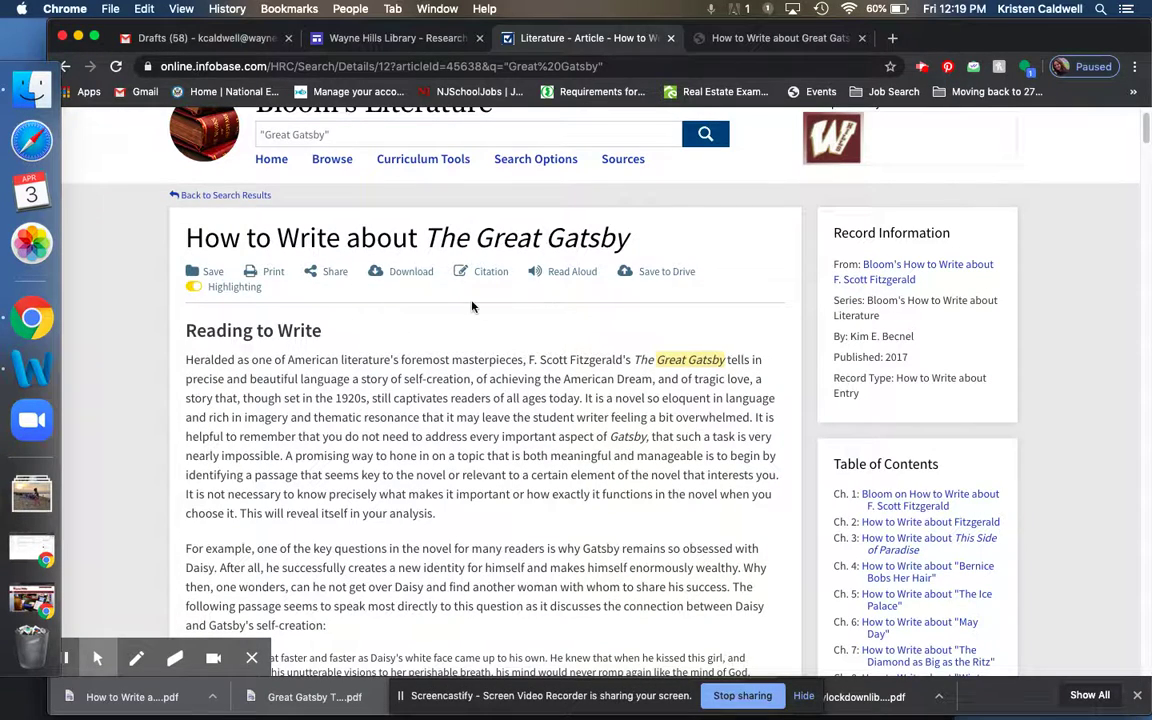
# Step: Play a few seconds of the article's Read Aloud audio, pause it and close the player
pyautogui.click(543, 275)
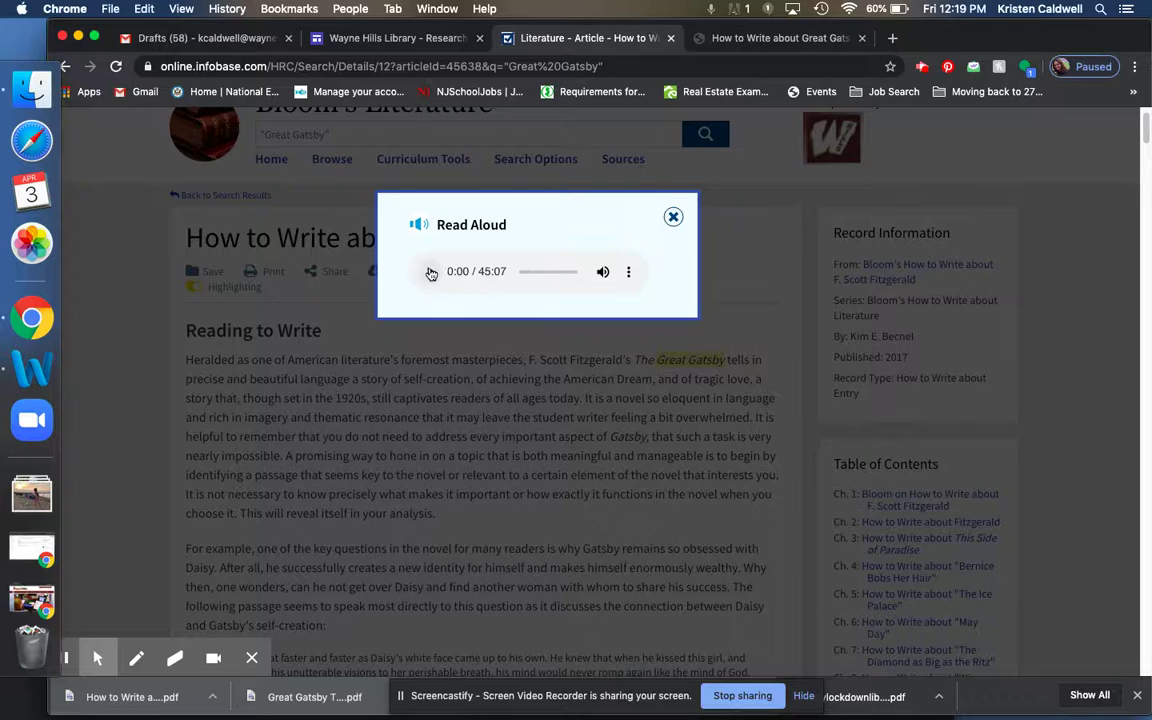
pyautogui.click(430, 272)
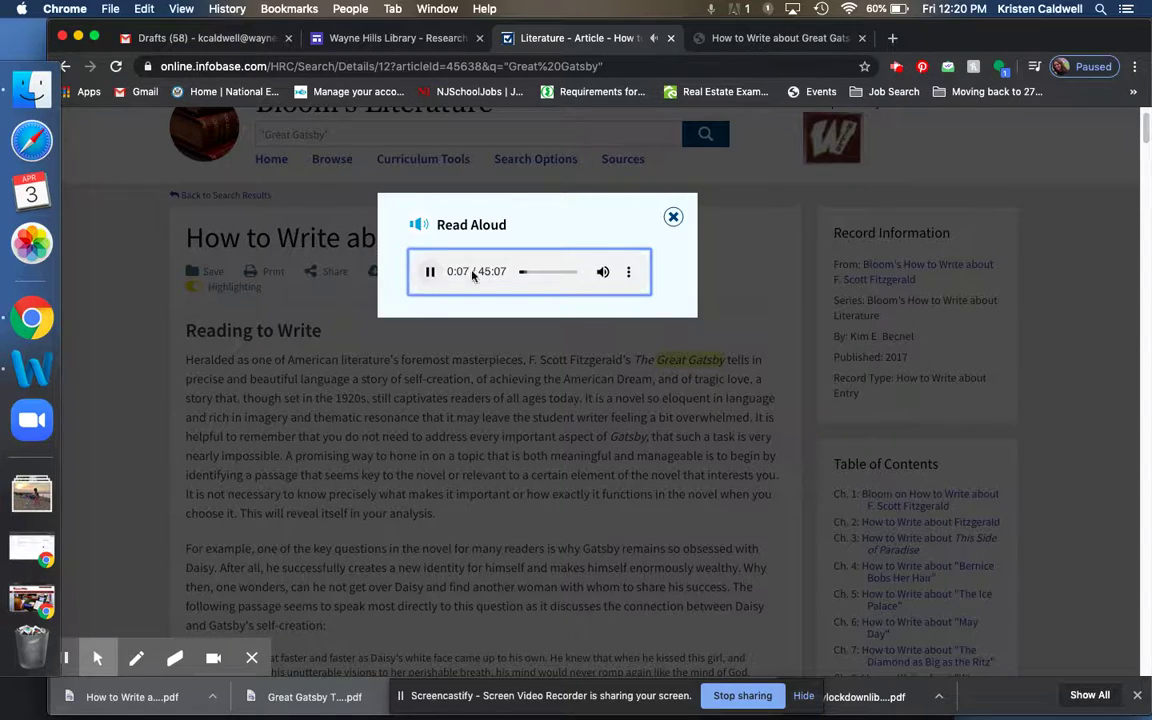
pyautogui.click(430, 272)
pyautogui.click(673, 219)
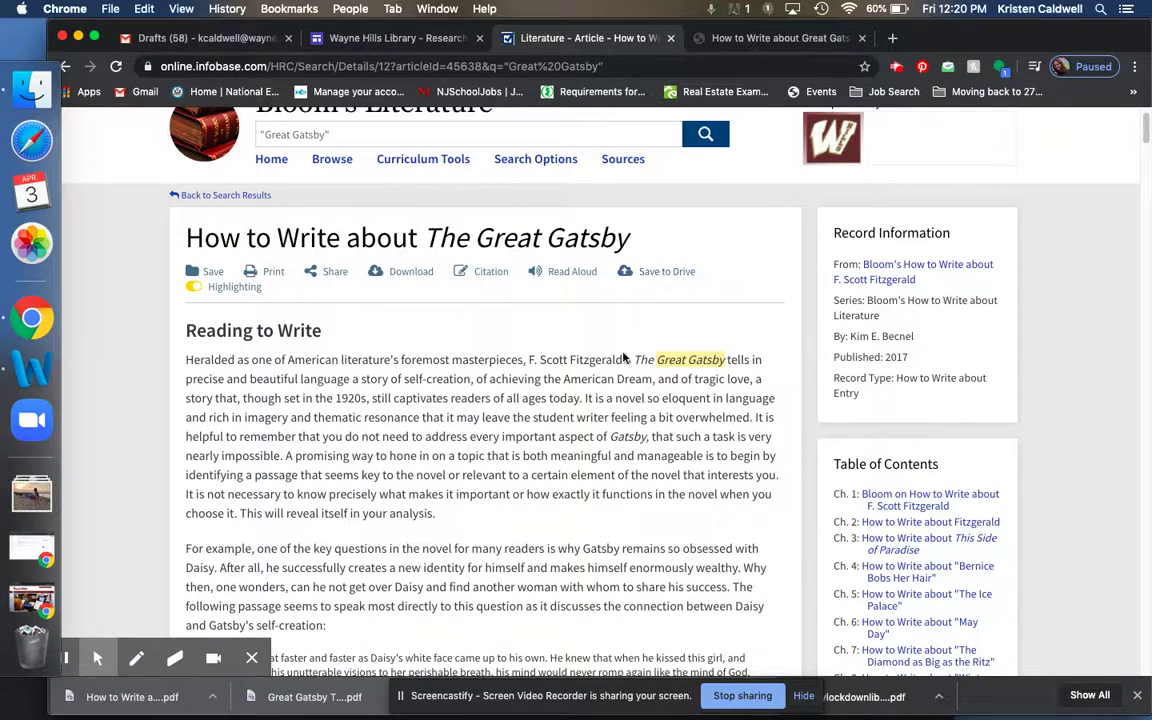
# Step: Start saving the article to Drive by signing in with the listed Google account and allowing Infobase Databases access
pyautogui.click(650, 273)
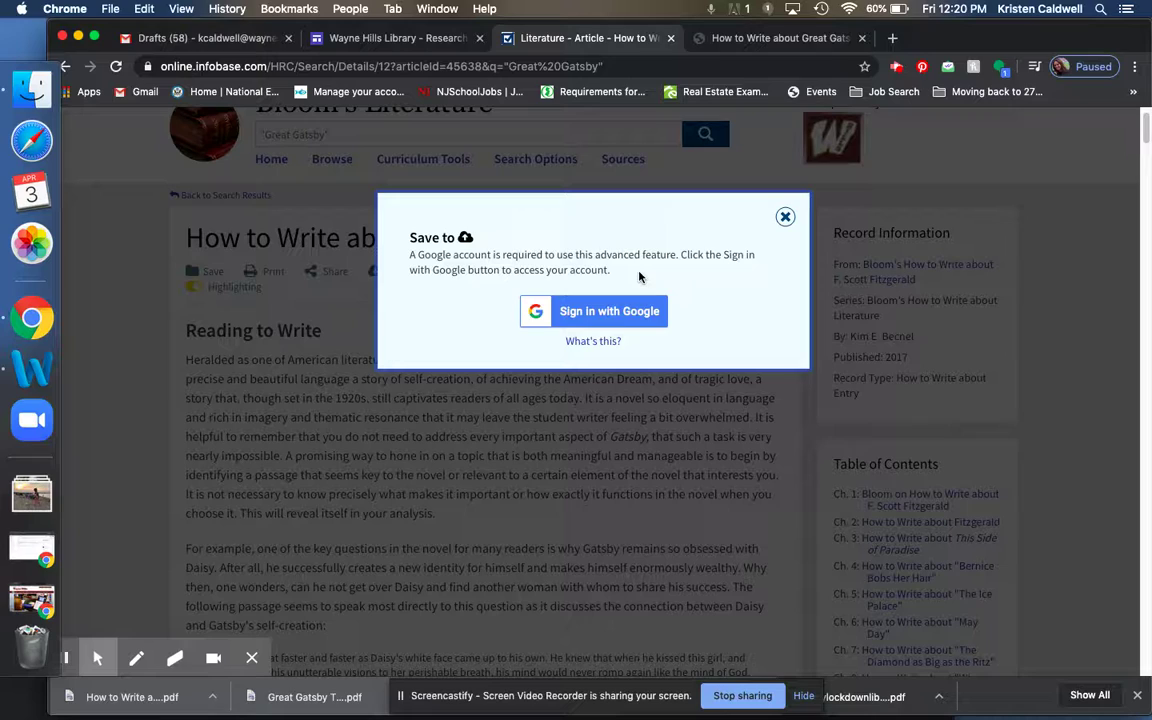
pyautogui.click(606, 319)
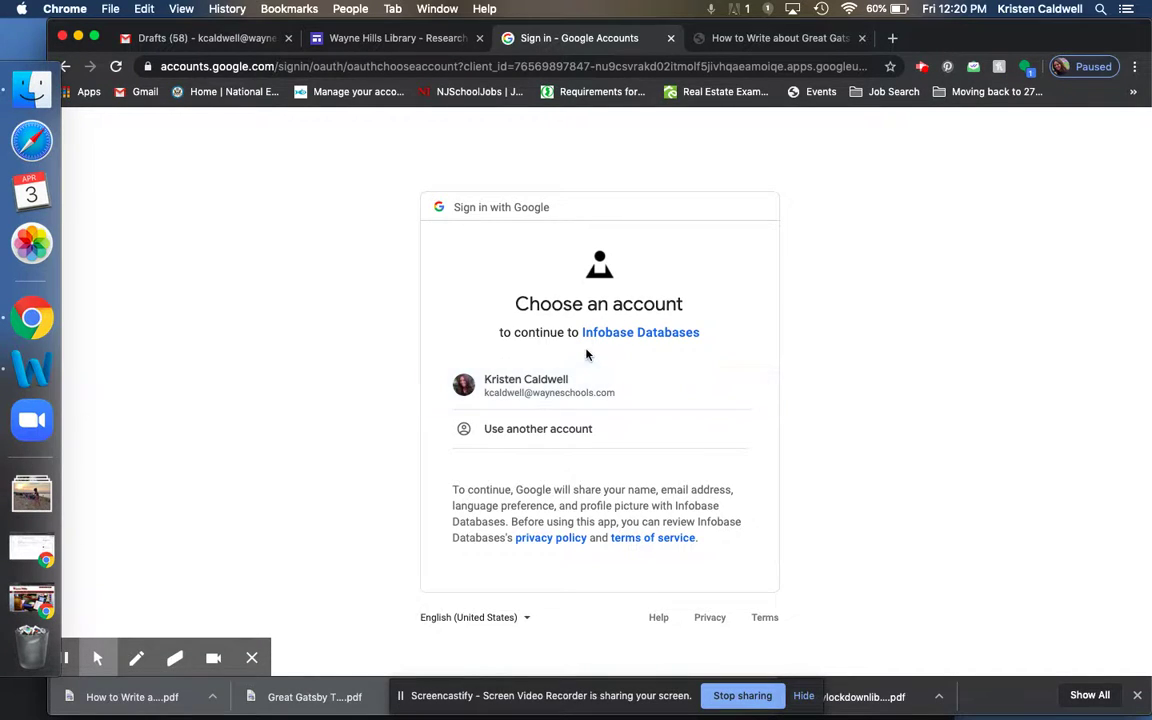
pyautogui.click(569, 393)
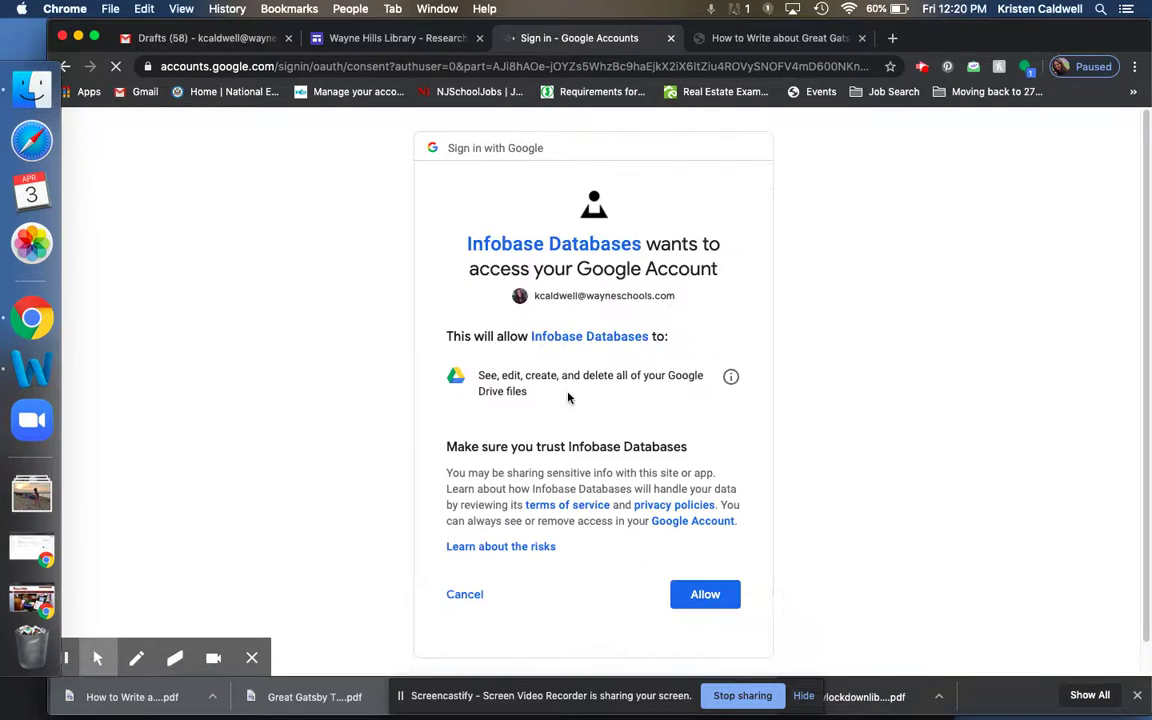
pyautogui.click(719, 604)
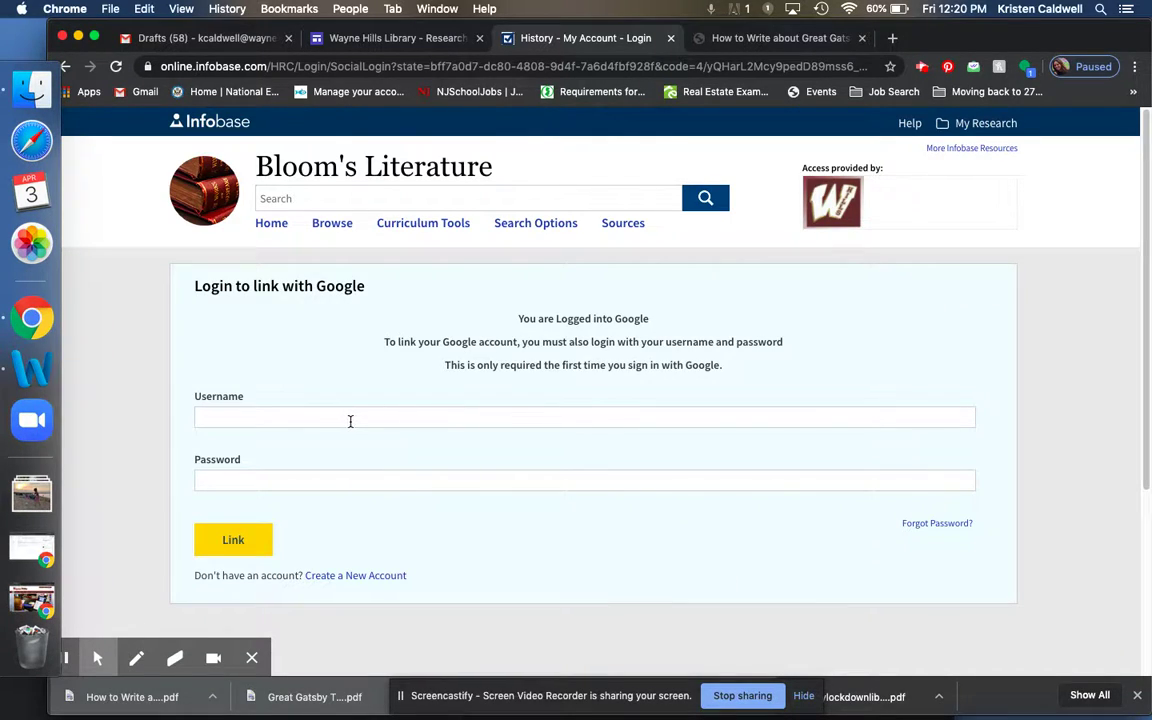
# Step: Link the Google account to Infobase using the saved school username and password
pyautogui.scroll(-1, 367, 421)
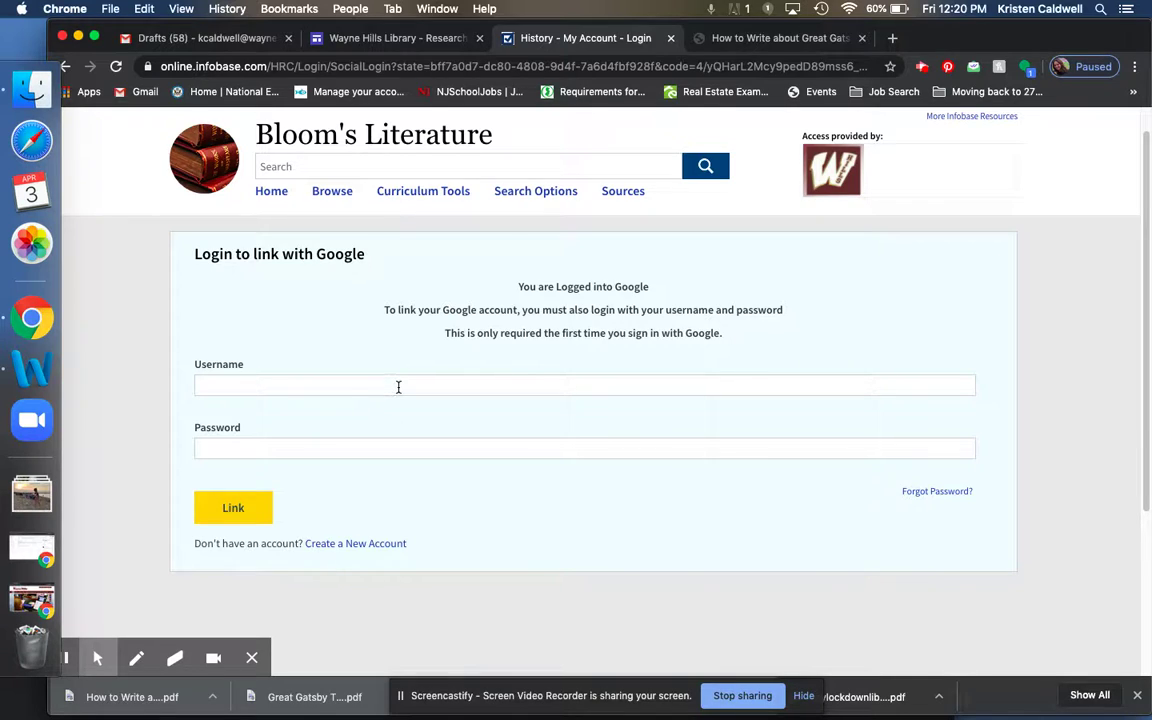
pyautogui.click(398, 387)
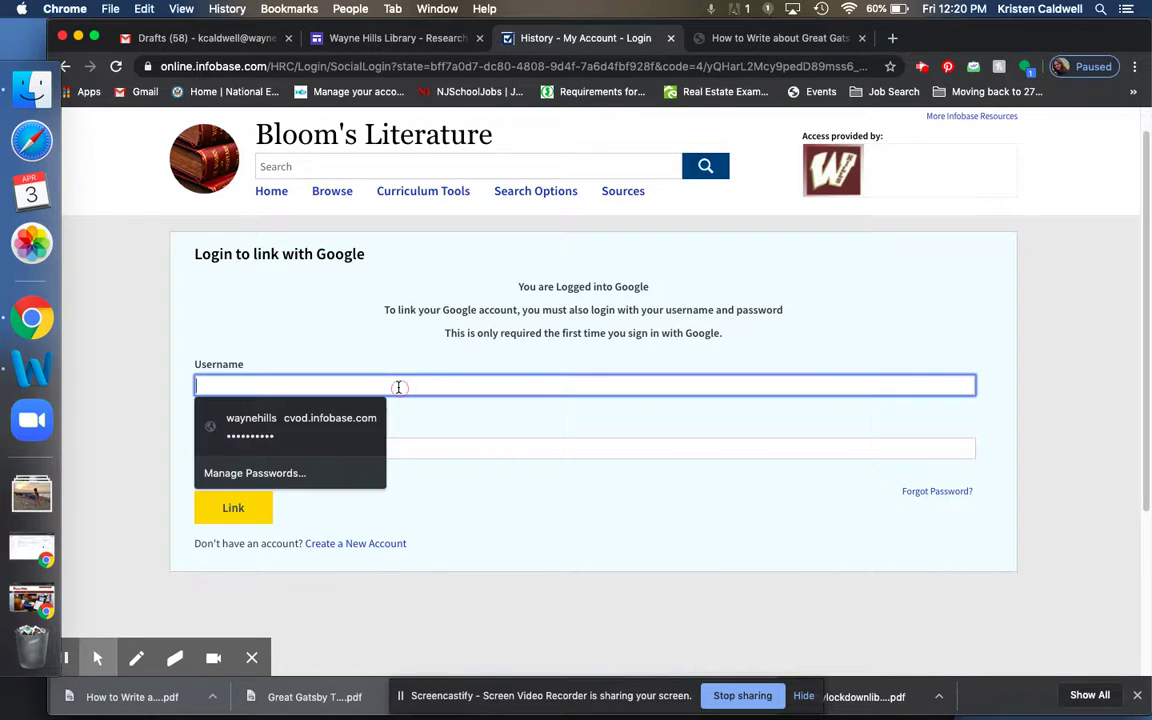
pyautogui.click(334, 418)
pyautogui.click(253, 517)
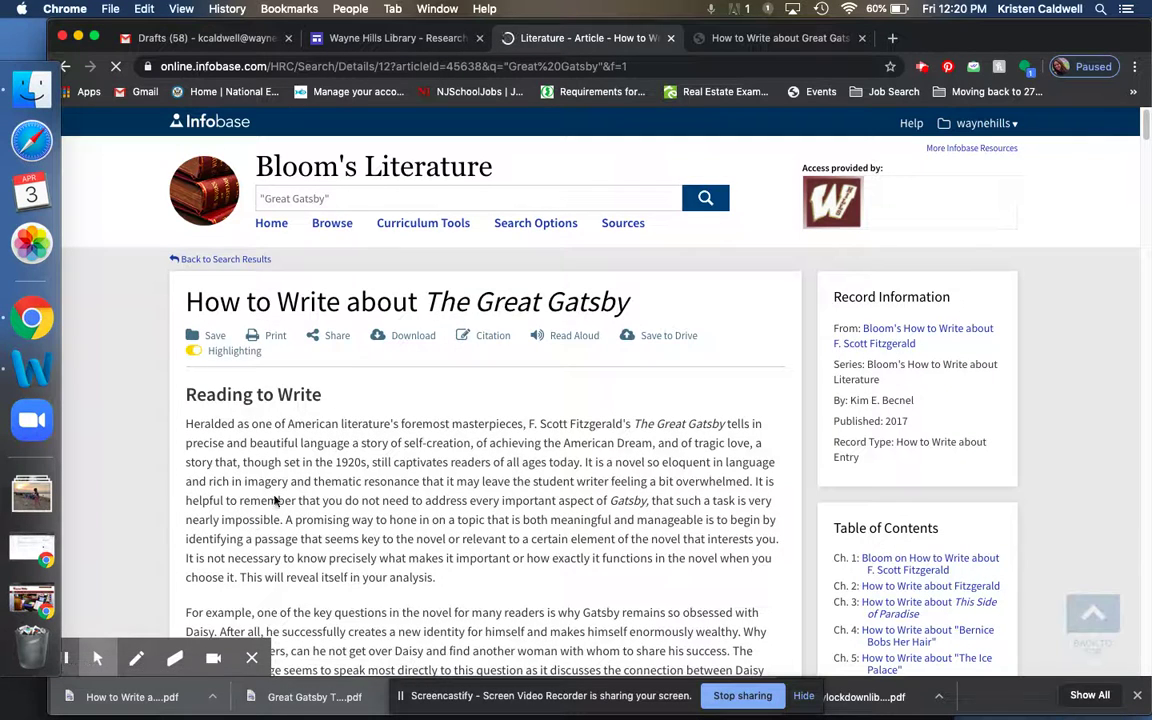
# Step: Save the article to Drive as a Google Doc named "How to Write about Great Gatsby" and view the record on Google Drive
pyautogui.click(660, 336)
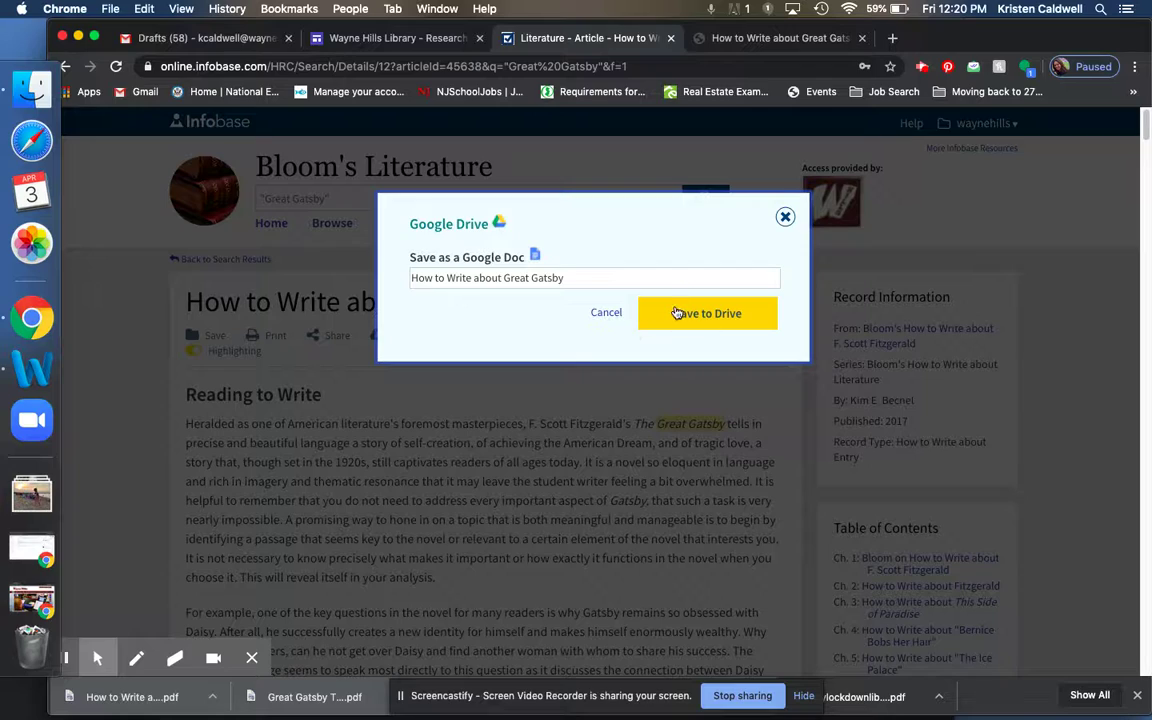
pyautogui.click(676, 313)
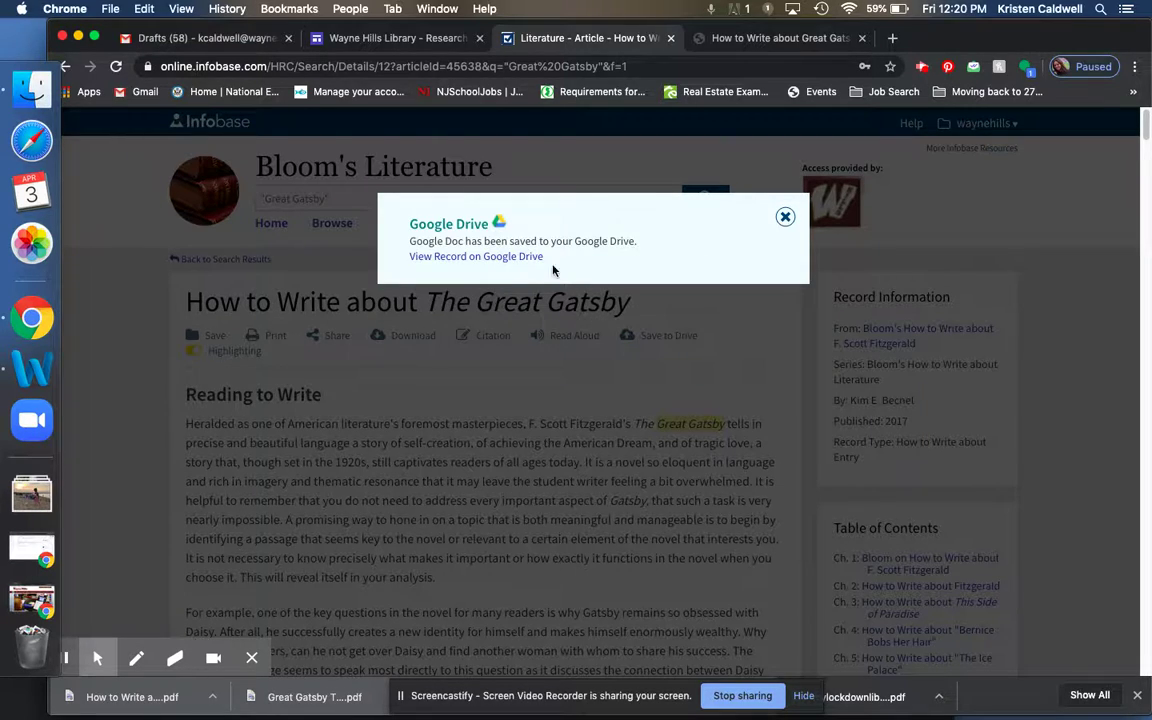
pyautogui.click(488, 256)
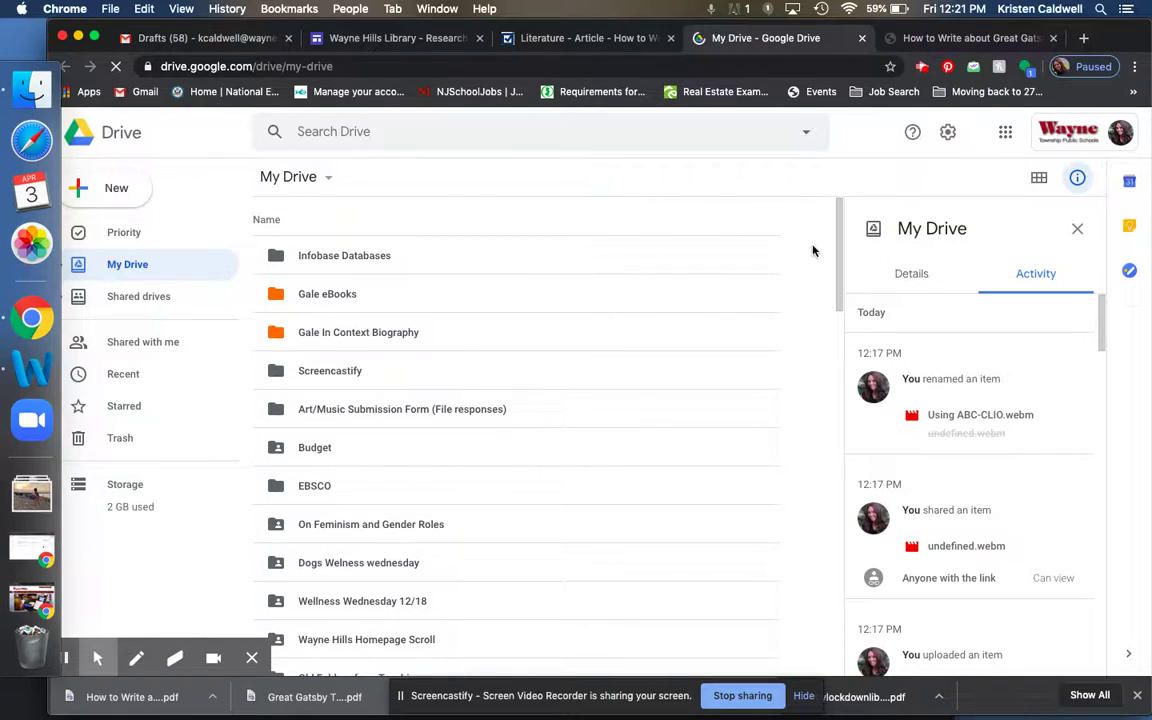
# Step: Open the saved "How to Write about The Great Gatsby" document from the Infobase Databases folder and skim its text
pyautogui.click(316, 261)
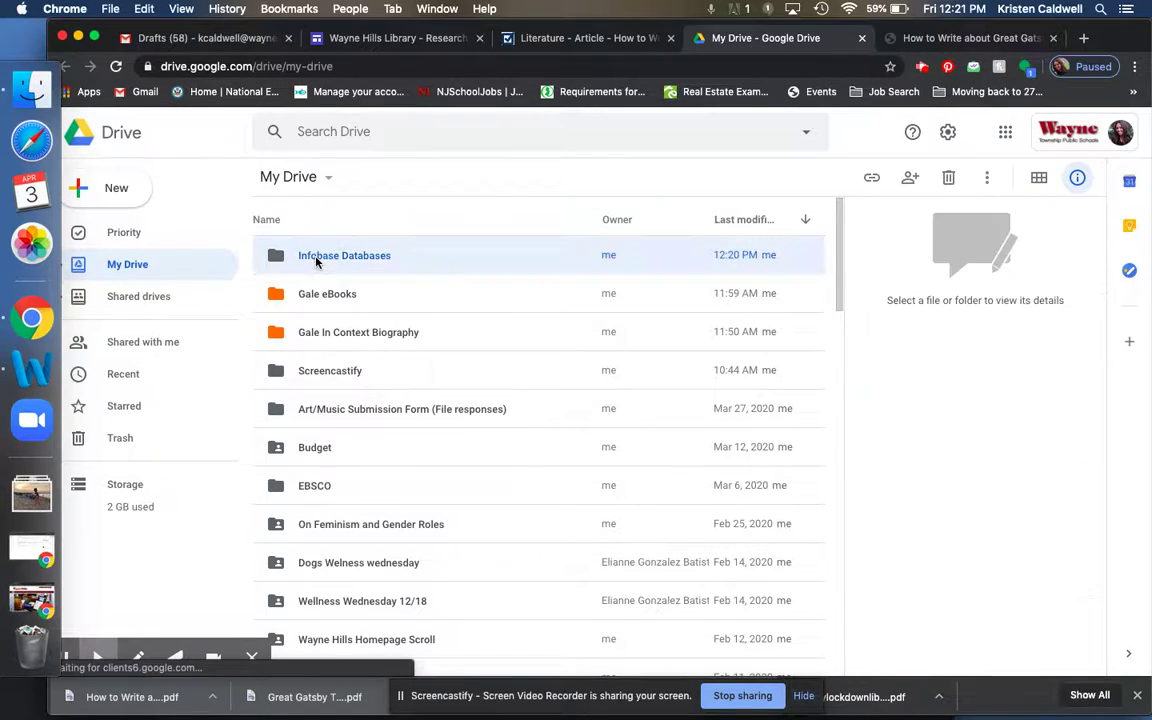
pyautogui.doubleClick(316, 261)
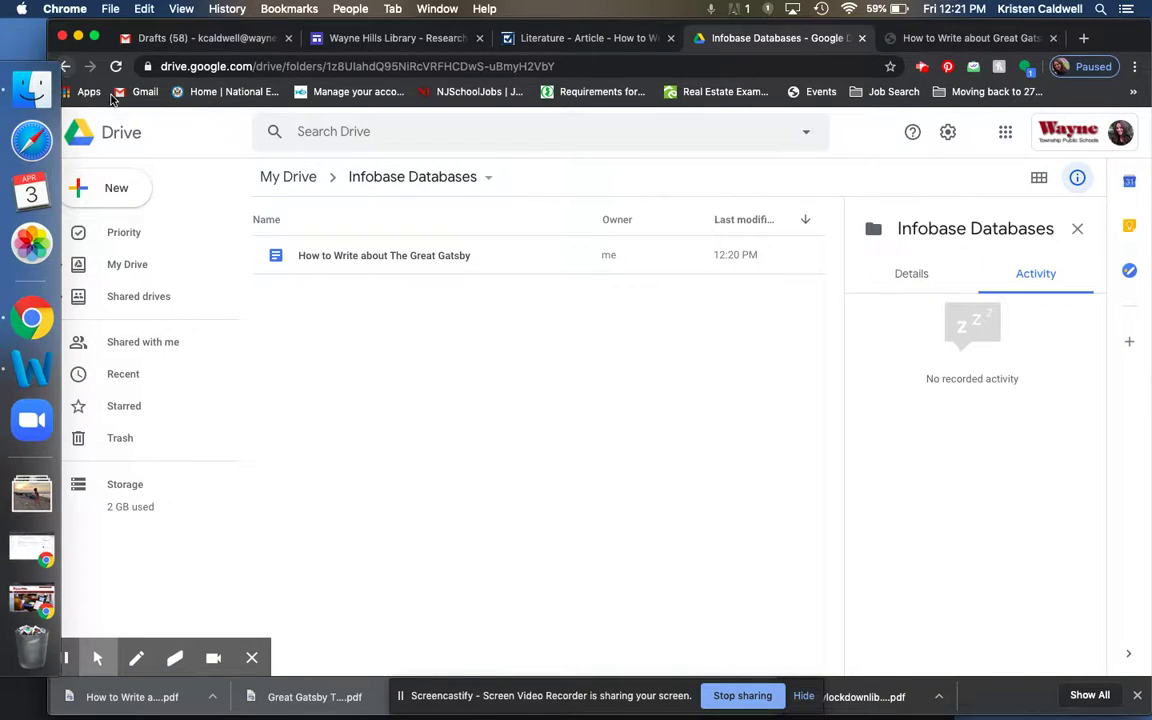
pyautogui.click(335, 258)
pyautogui.doubleClick(335, 258)
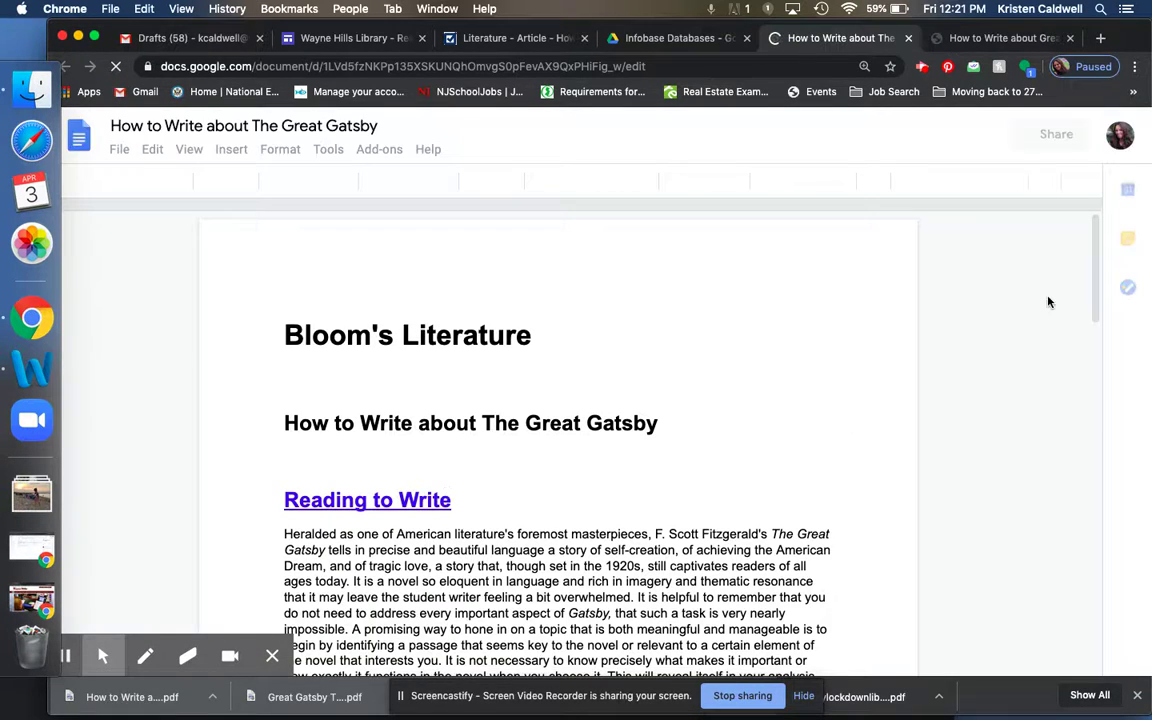
pyautogui.click(1095, 264)
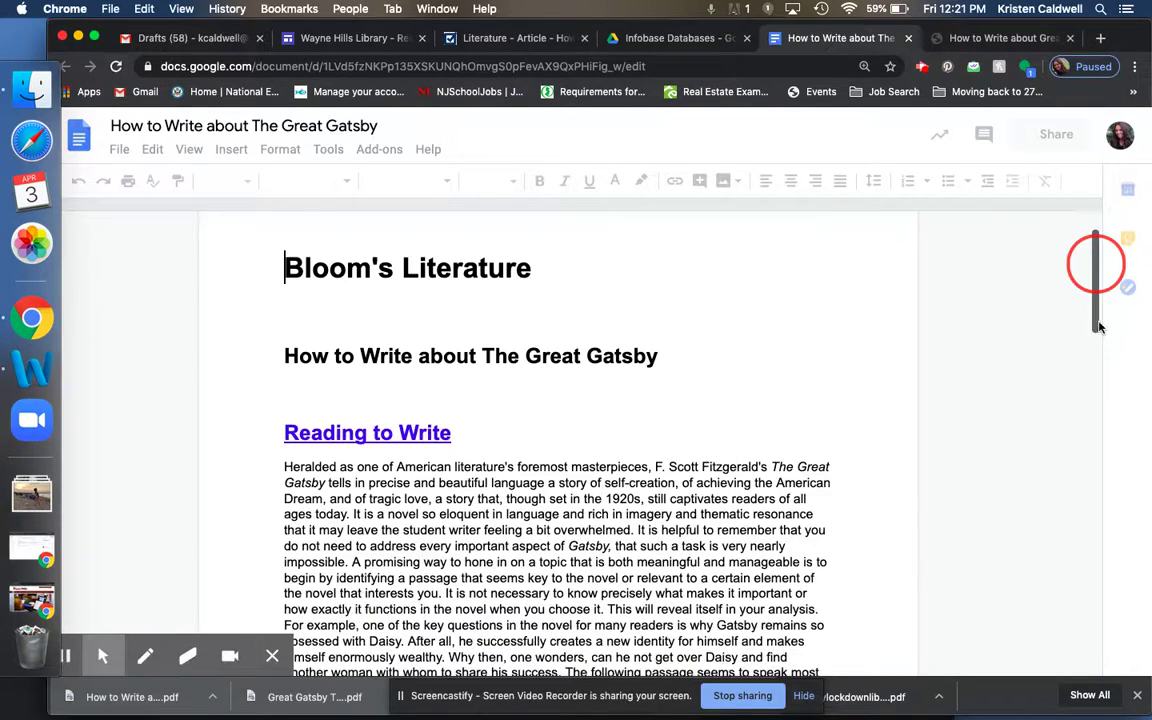
pyautogui.moveTo(1098, 305); pyautogui.dragTo(1103, 380)
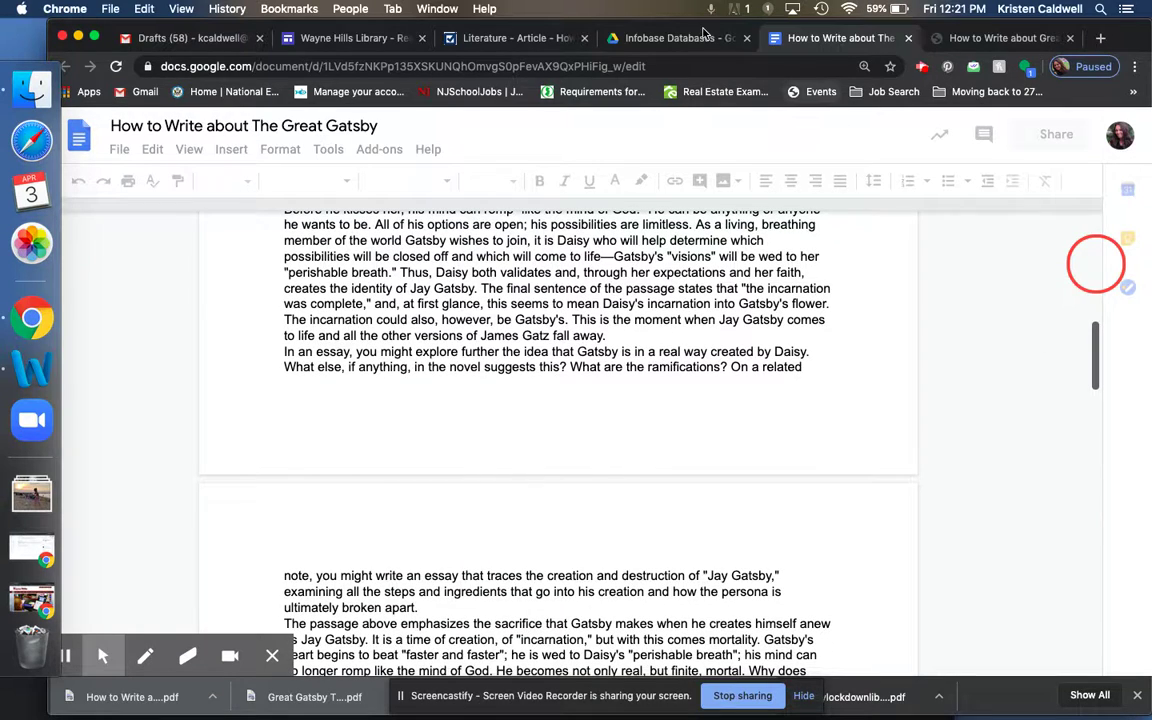
# Step: Return to the online Great Gatsby article and switch its search-term highlighting off and on again
pyautogui.click(677, 40)
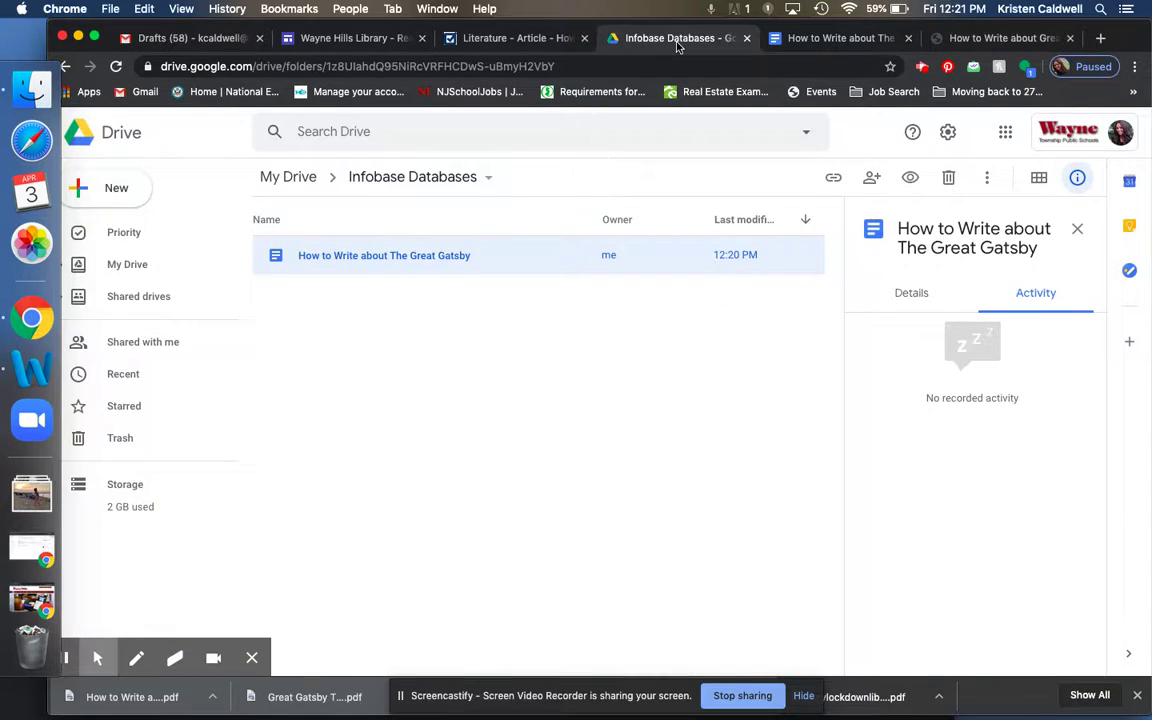
pyautogui.click(499, 40)
pyautogui.scroll(-1, 309, 375)
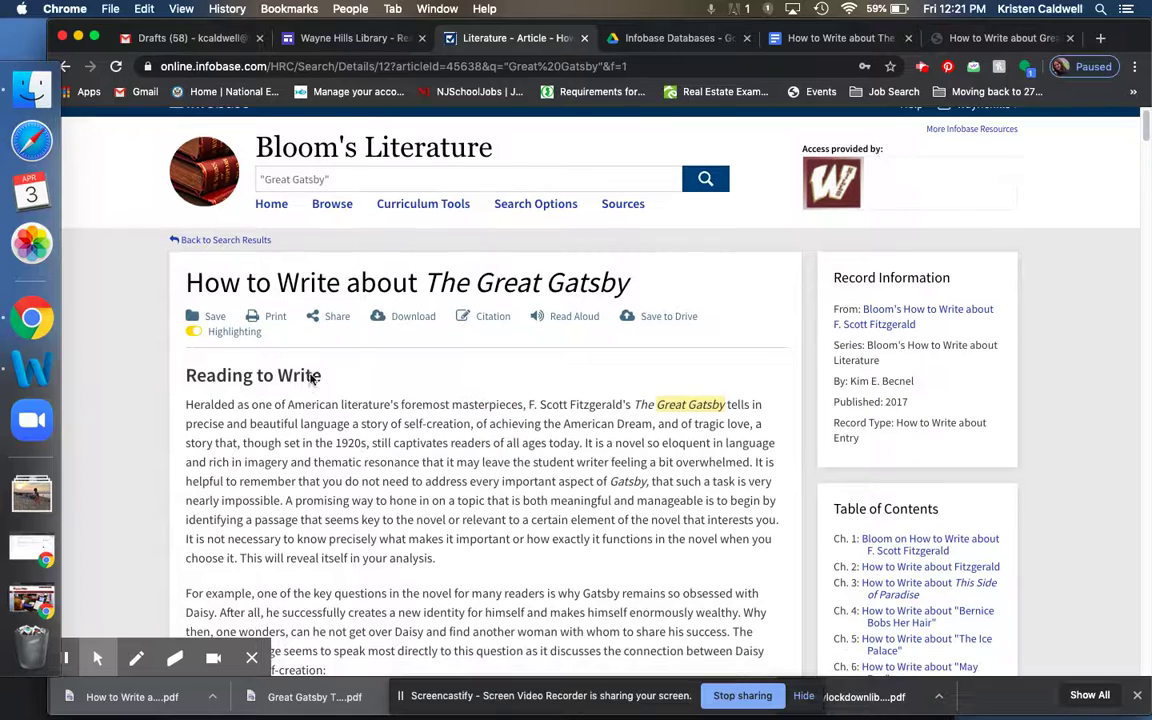
pyautogui.click(194, 319)
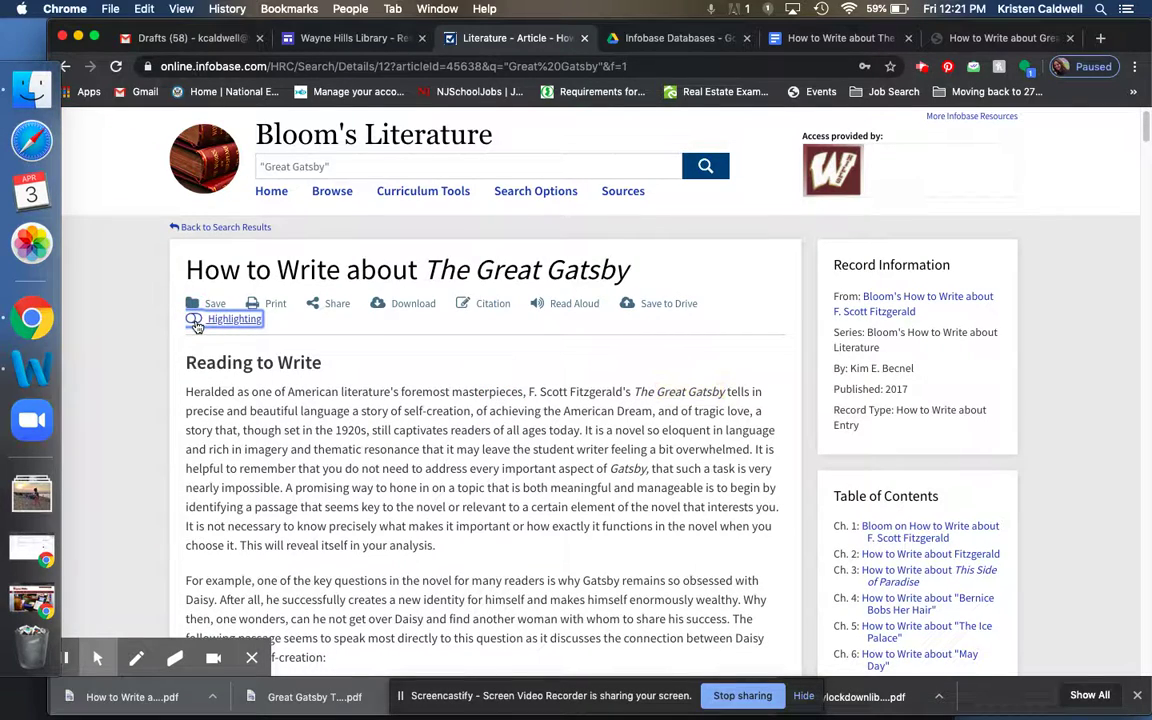
pyautogui.click(197, 319)
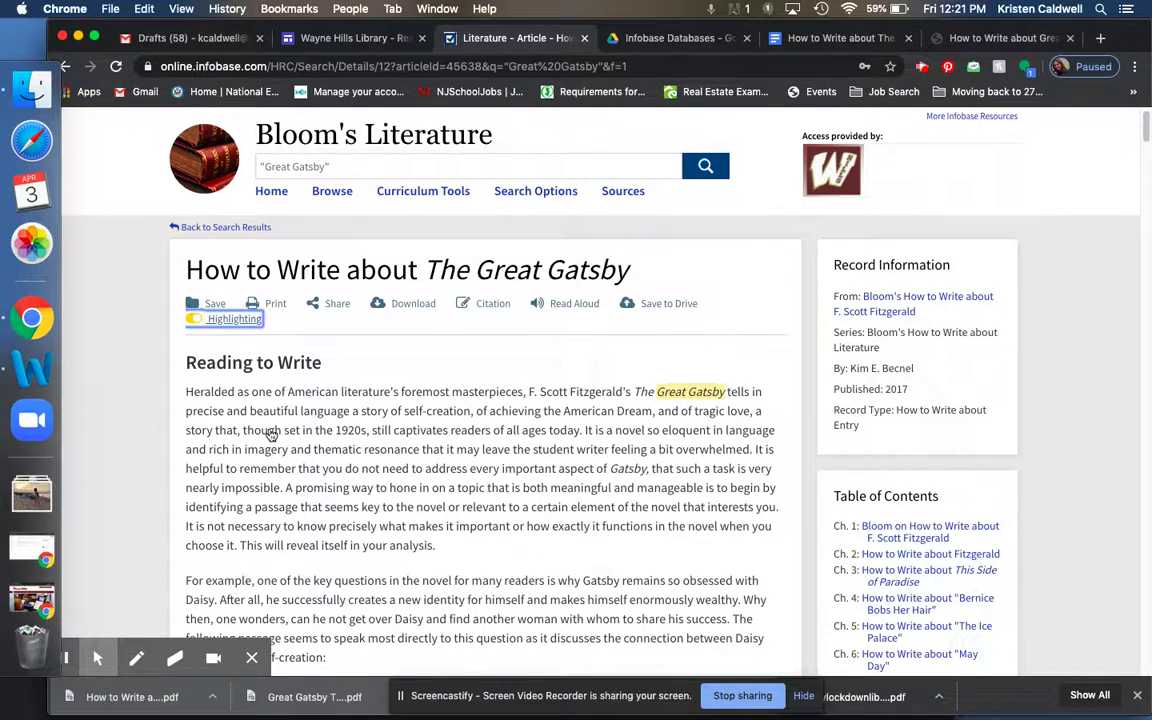
# Step: Select "though set in the 1920s" in the first paragraph, clear it, and select the passage from "that you do not need" to "A promising way"
pyautogui.moveTo(271, 435); pyautogui.dragTo(367, 430)
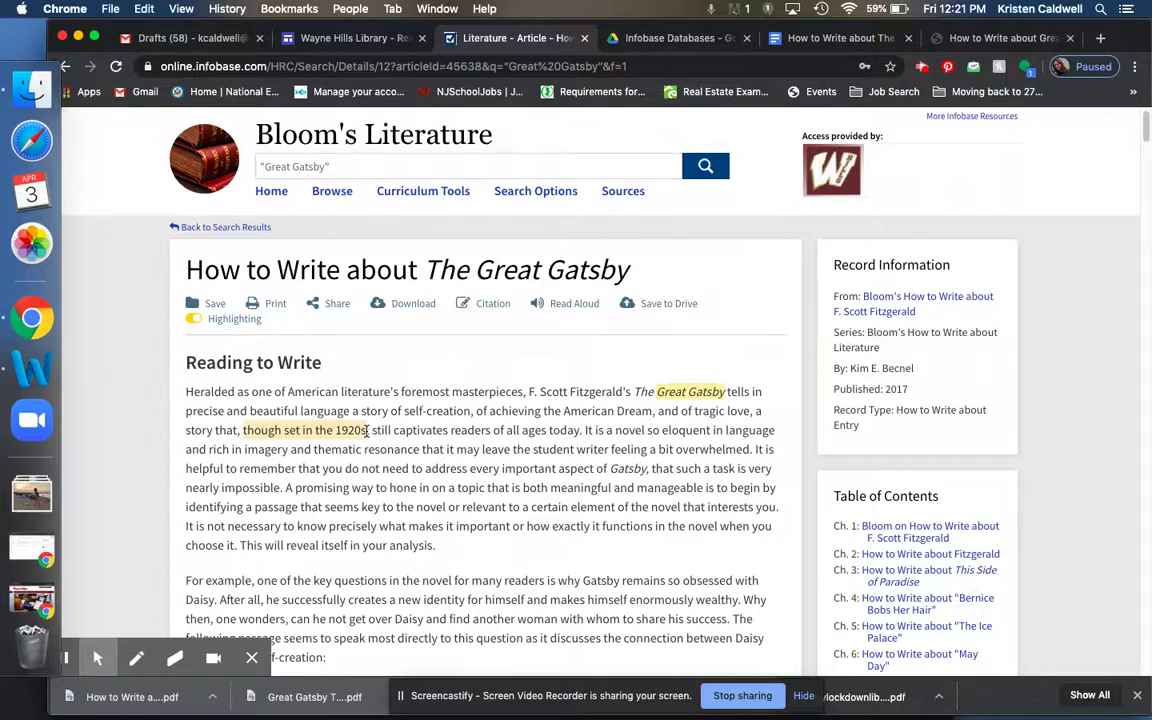
pyautogui.click(369, 497)
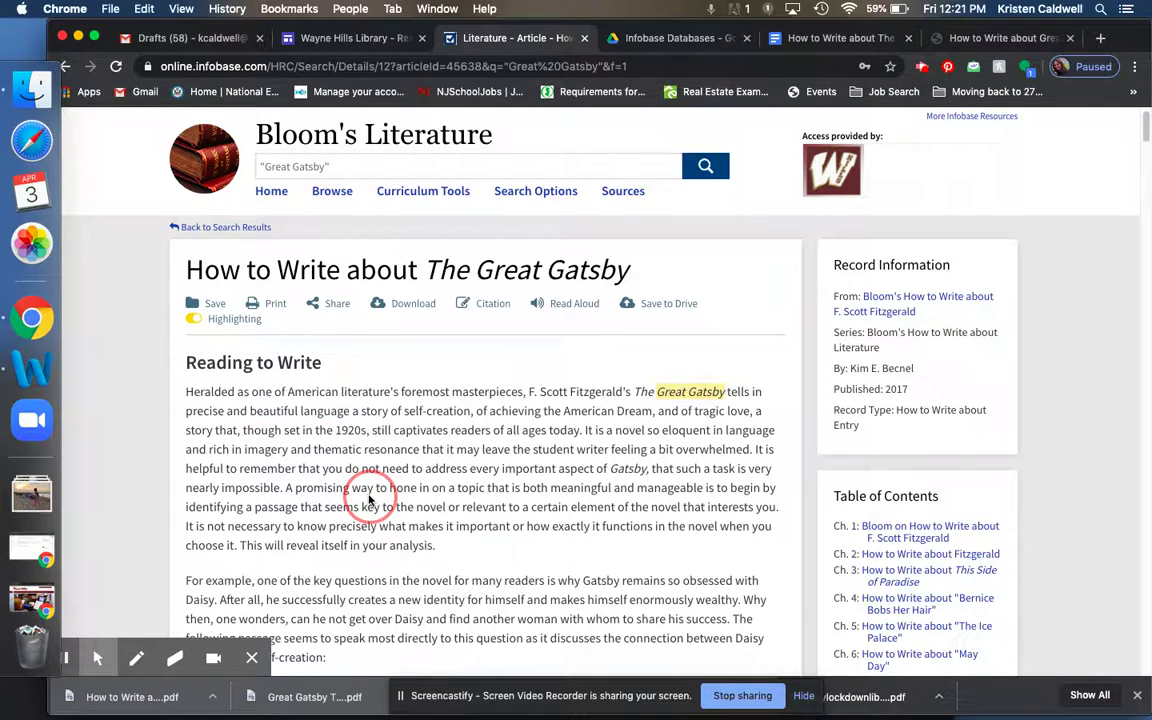
pyautogui.moveTo(369, 497); pyautogui.dragTo(293, 468)
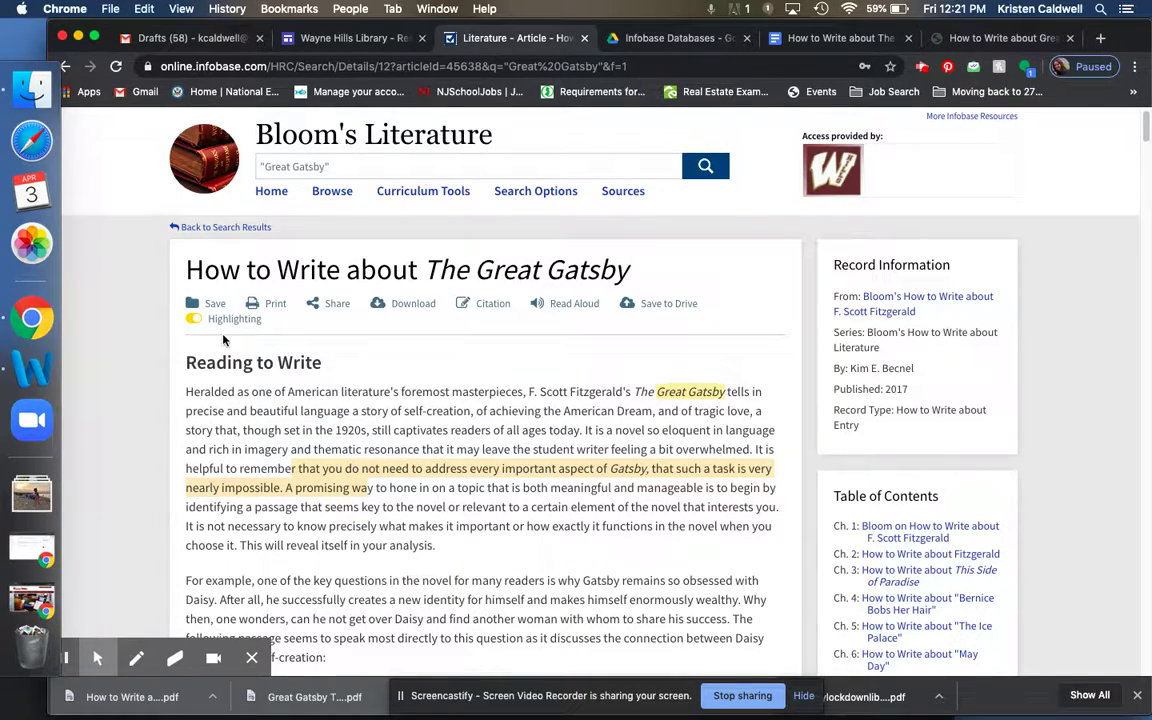
# Step: Review the article's Table of Contents and open chapter 1, "Bloom on How to Write about F. Scott Fitzgerald"
pyautogui.scroll(-3, 245, 365)
pyautogui.scroll(-6, 312, 432)
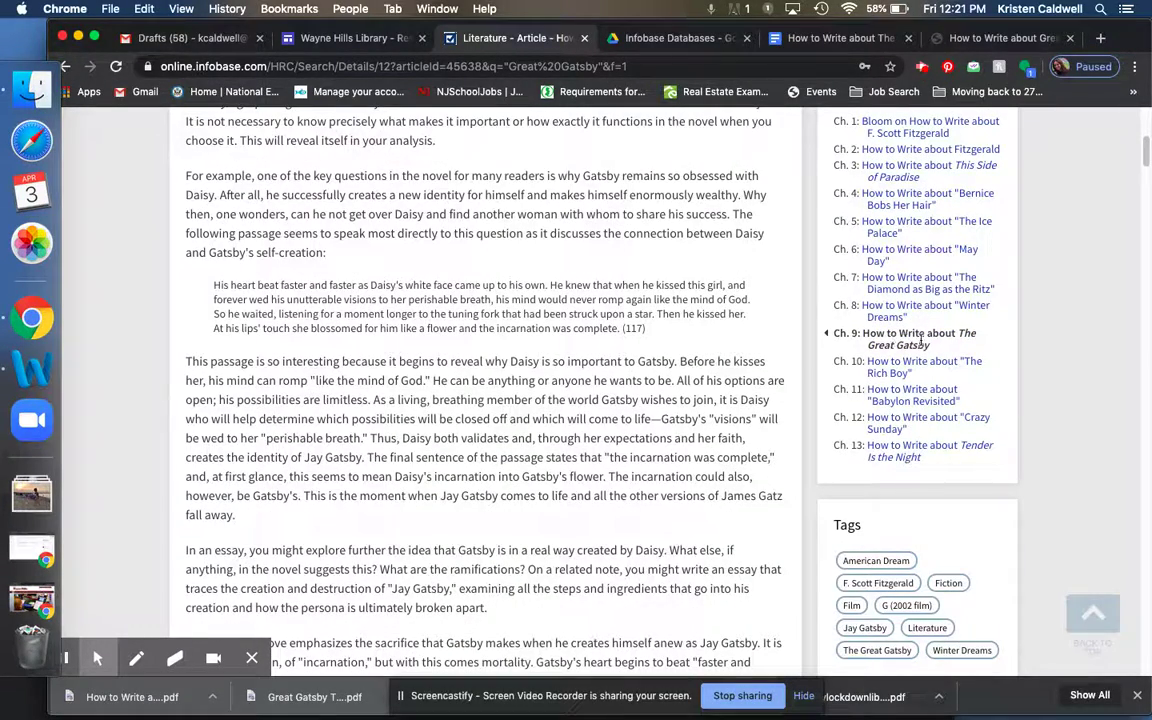
pyautogui.scroll(3, 848, 290)
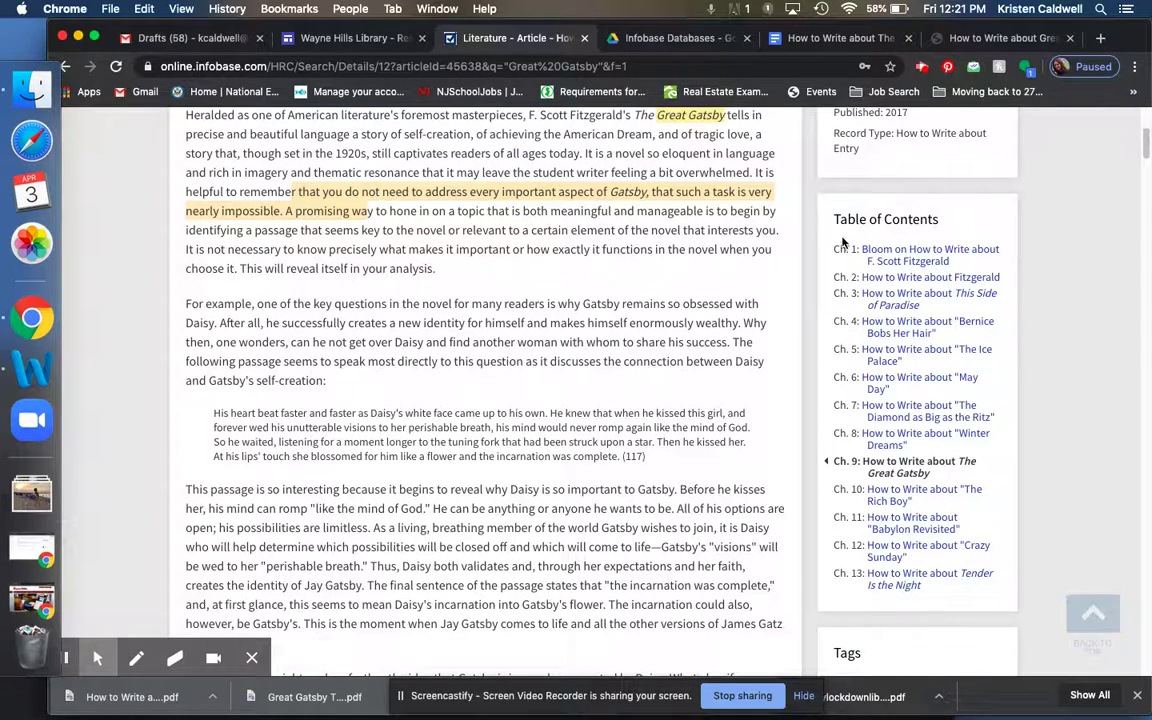
pyautogui.scroll(4, 887, 270)
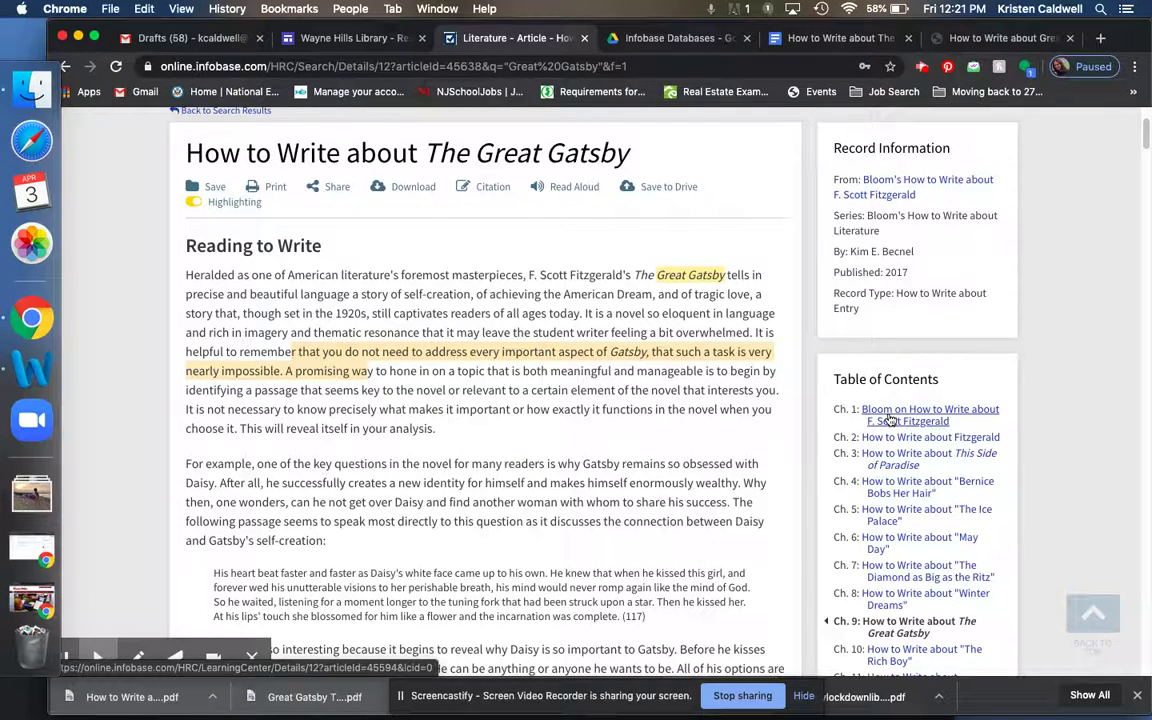
pyautogui.click(884, 423)
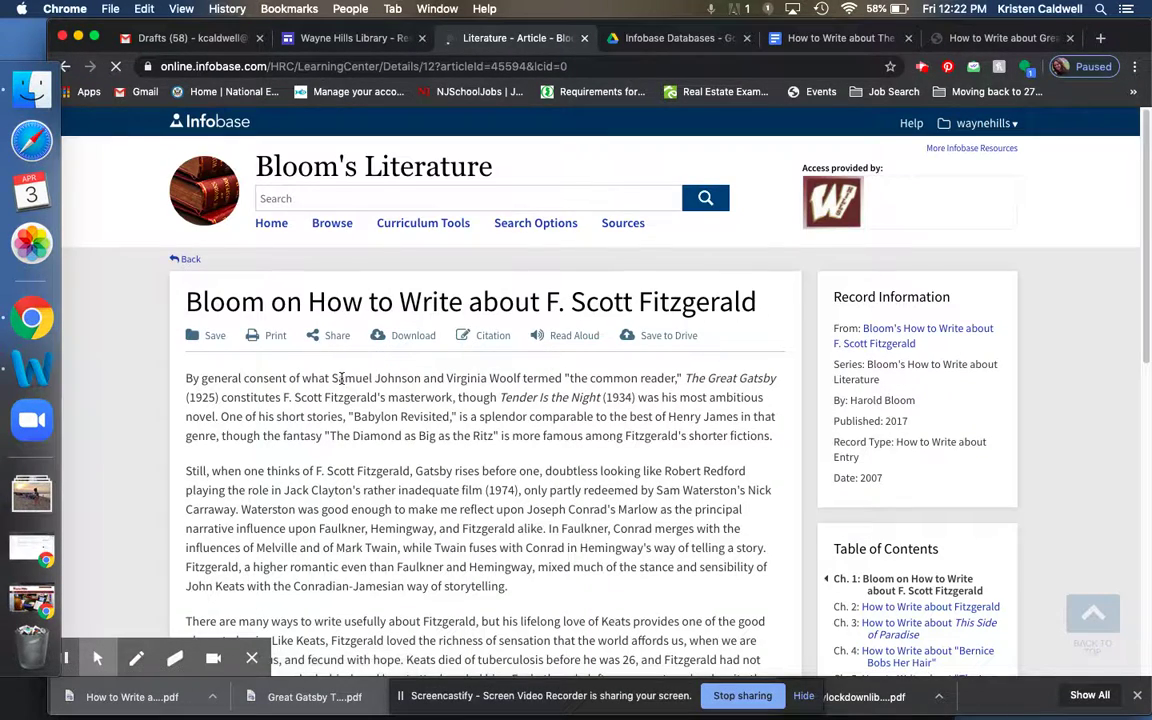
pyautogui.scroll(-2, 427, 203)
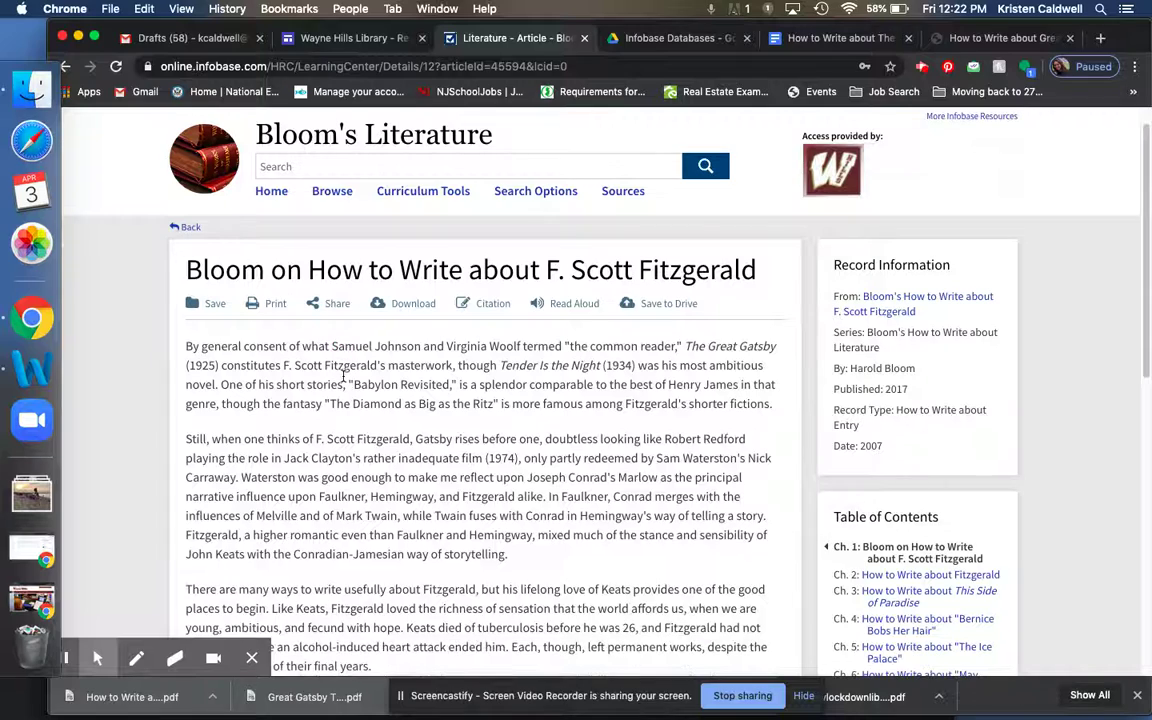
# Step: Return to the beginning of the chapter page and start a new search in Bloom's Literature
pyautogui.scroll(2, 452, 158)
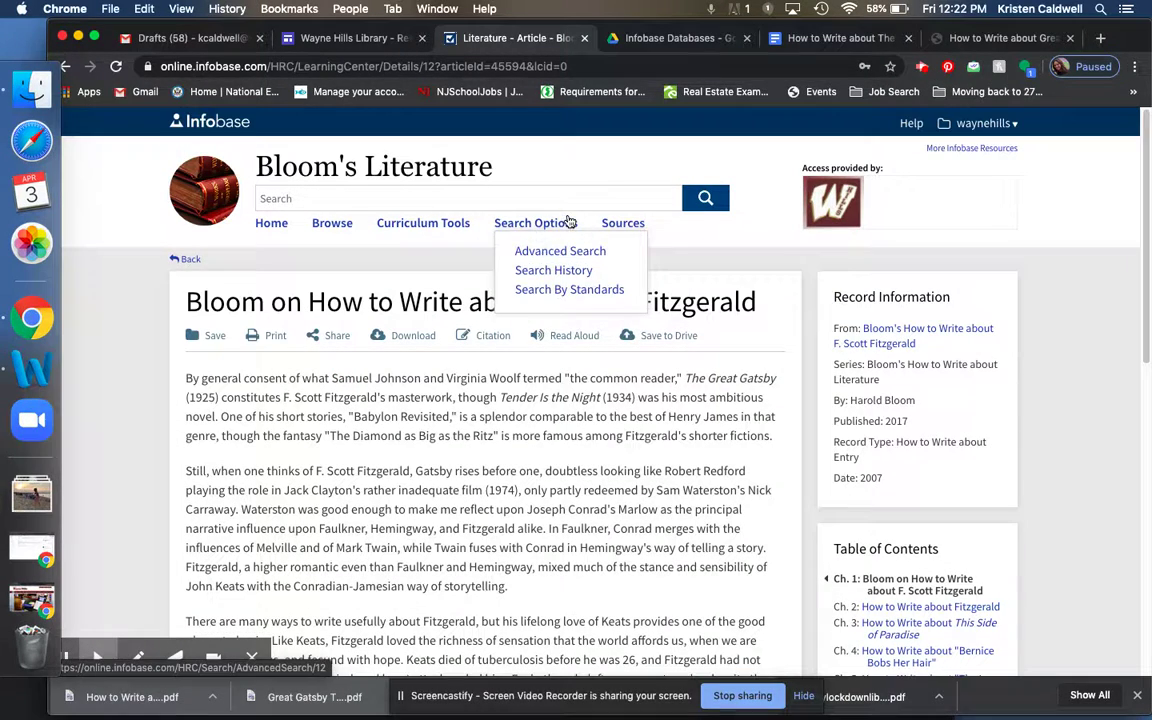
pyautogui.click(493, 196)
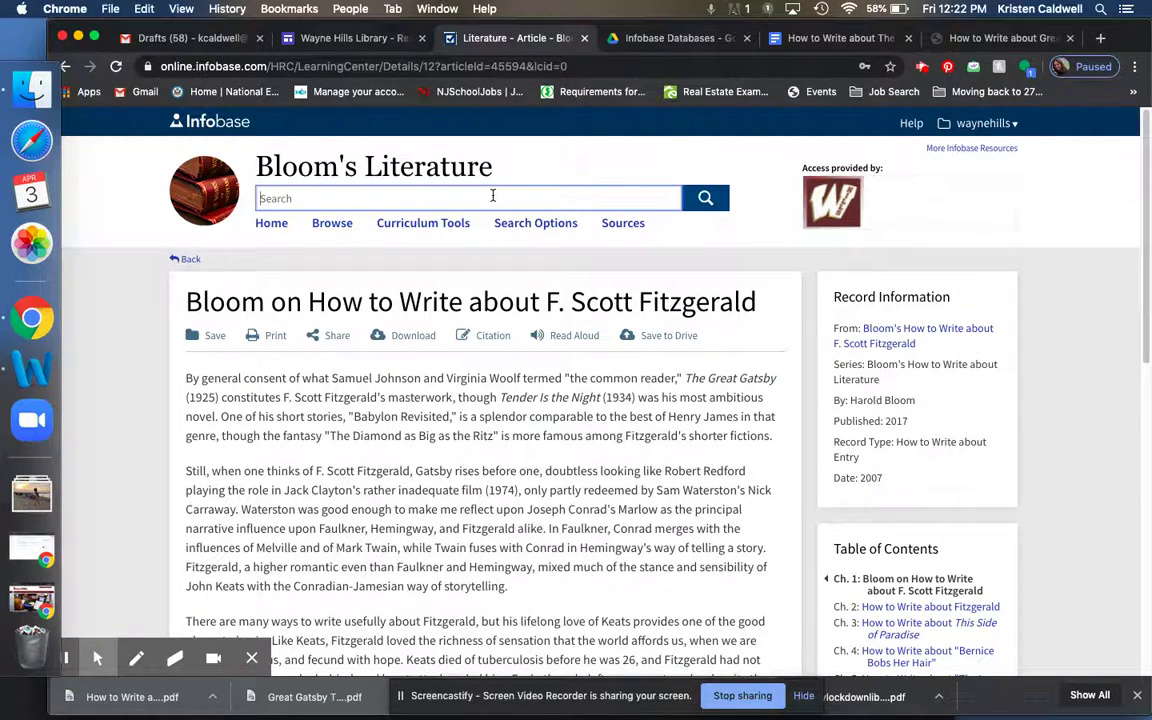